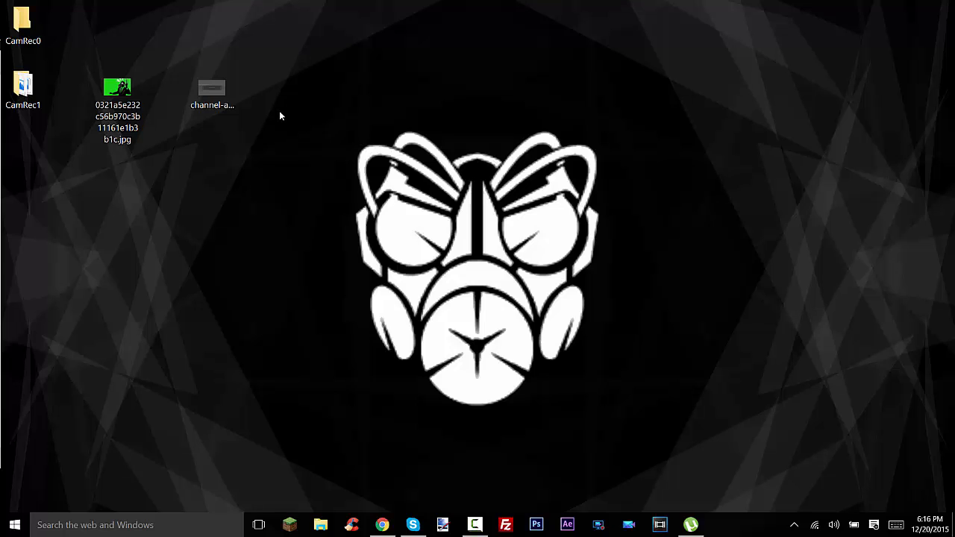
# Step: Open the channel-art-template-fireworks.png file from the desktop in paint.net and look over its device size areas
pyautogui.click(212, 97)
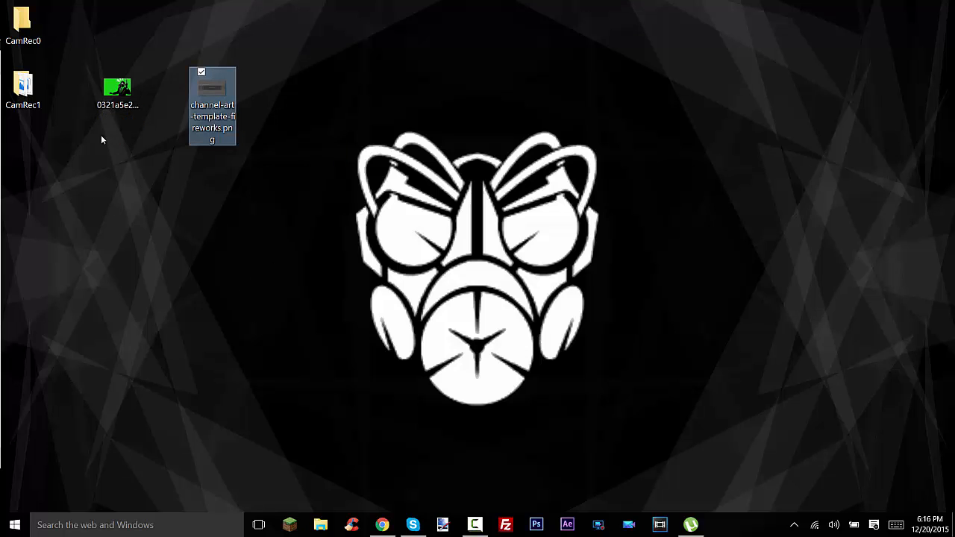
pyautogui.doubleClick(208, 115)
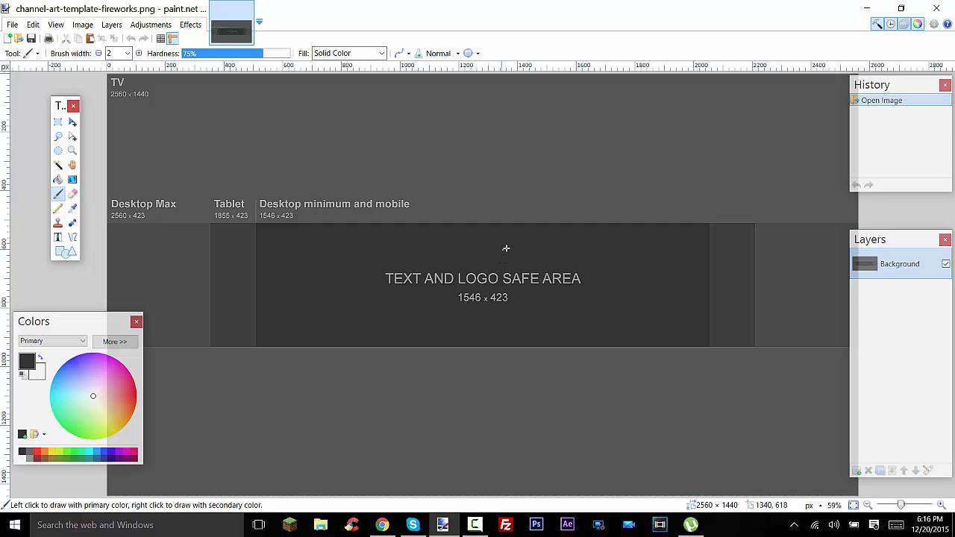
pyautogui.scroll(-4, 505, 249)
pyautogui.scroll(4, 392, 283)
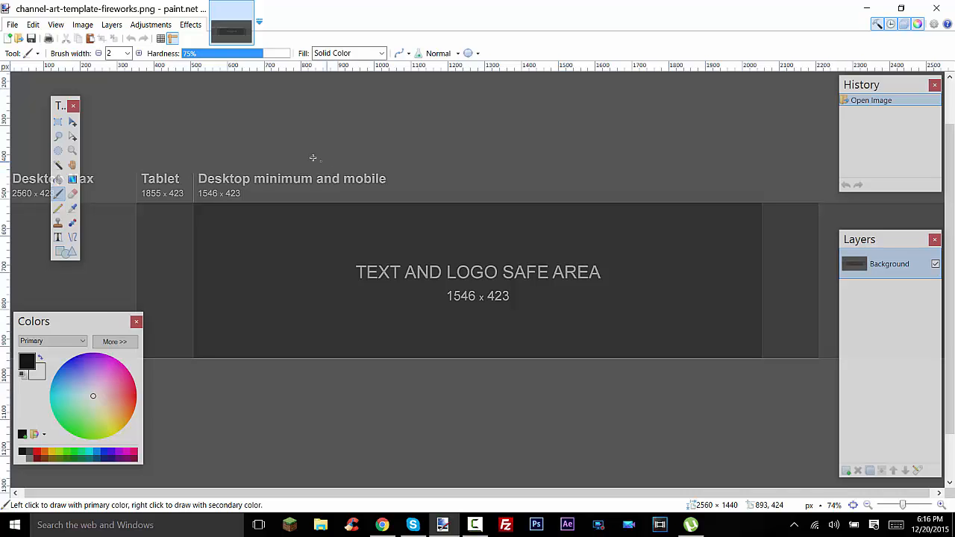
pyautogui.scroll(-2, 374, 239)
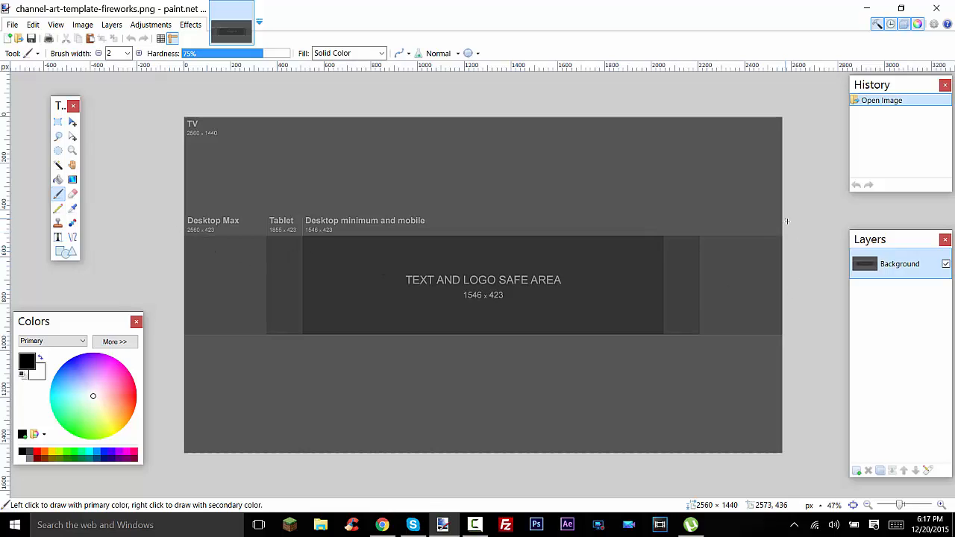
# Step: Try a freehand brush stroke across the full-width Desktop Max strip and undo it
pyautogui.moveTo(782, 237); pyautogui.dragTo(202, 316)
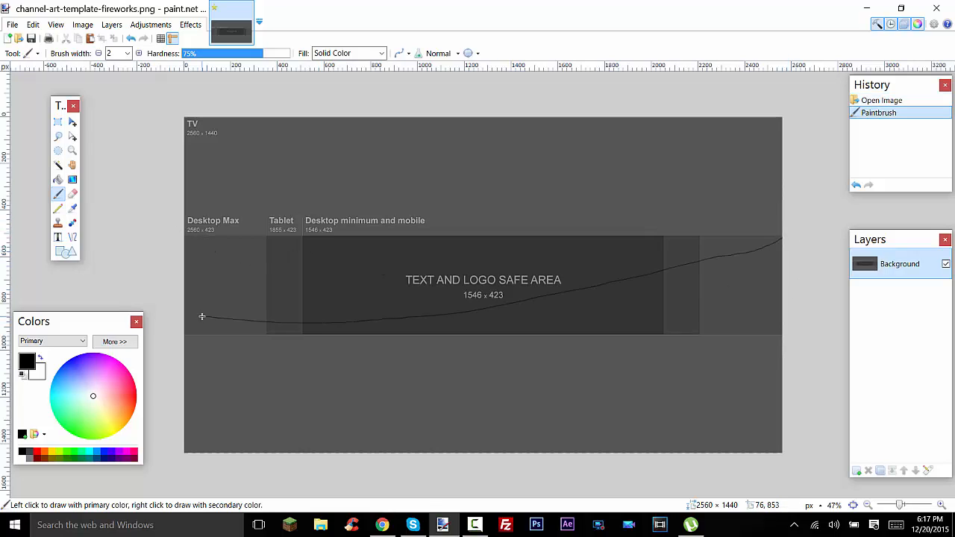
pyautogui.hotkey('ctrl', 'z')
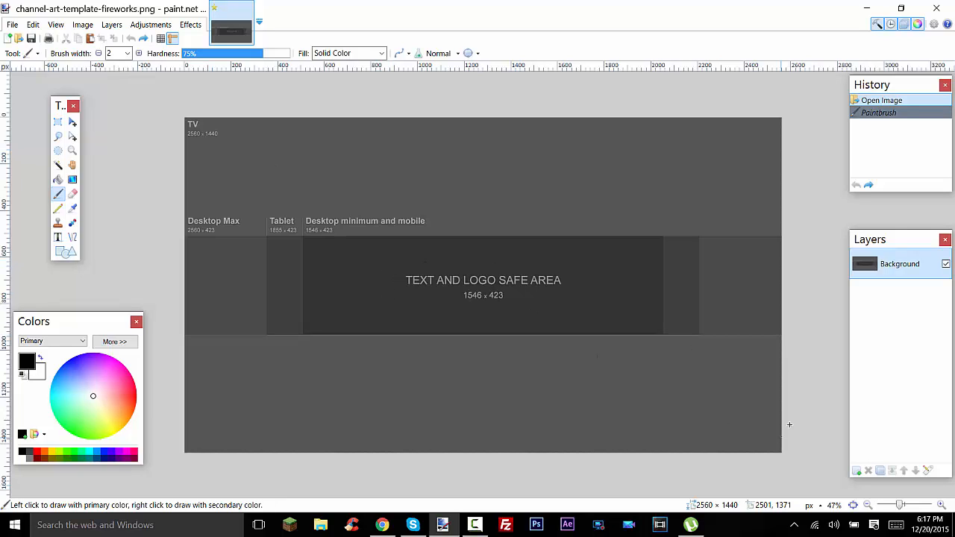
# Step: Add a new layer to the channel art template and open the green gas-mask JPG from the desktop
pyautogui.click(858, 471)
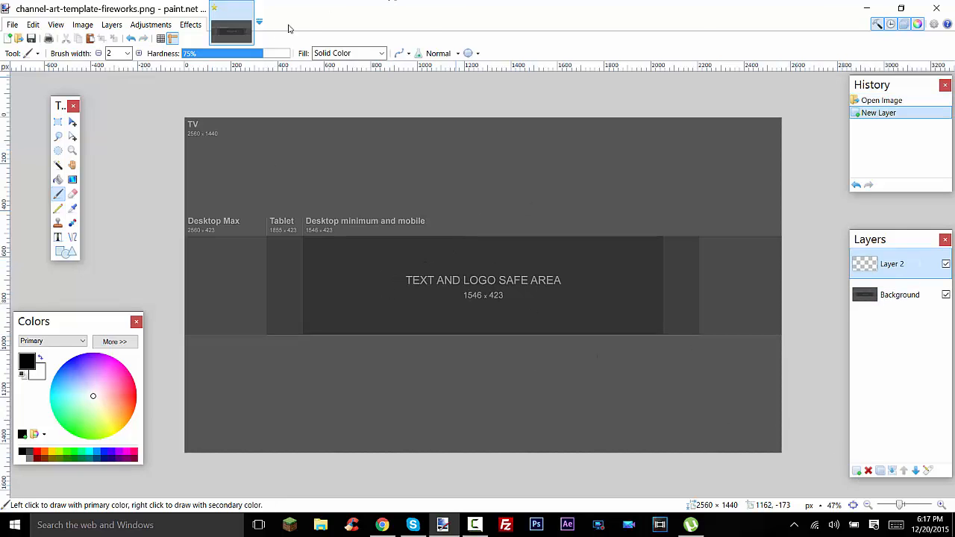
pyautogui.click(882, 7)
pyautogui.doubleClick(138, 83)
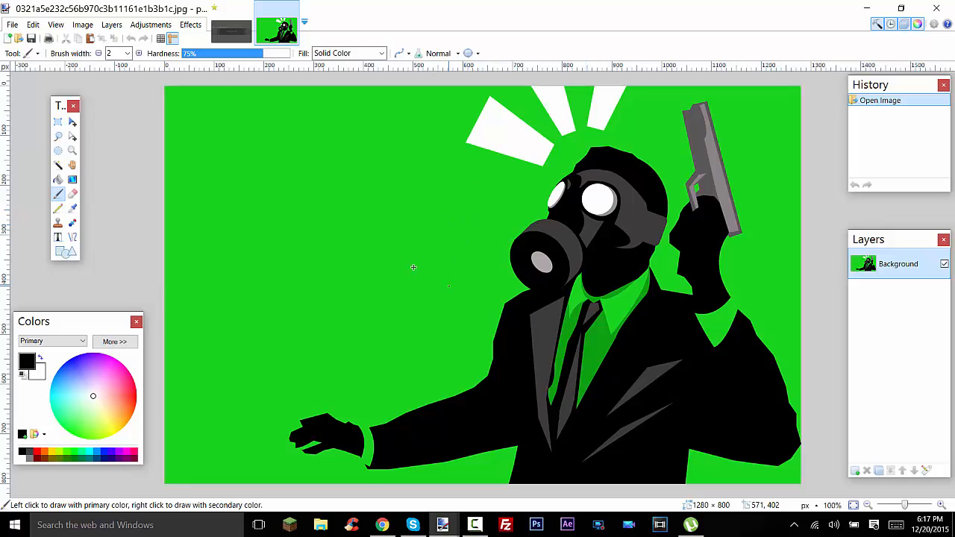
# Step: Paste the gas-mask picture onto the template's new layer, enlarging it to about 2670 x 1668 px so it covers the whole canvas
pyautogui.click(237, 32)
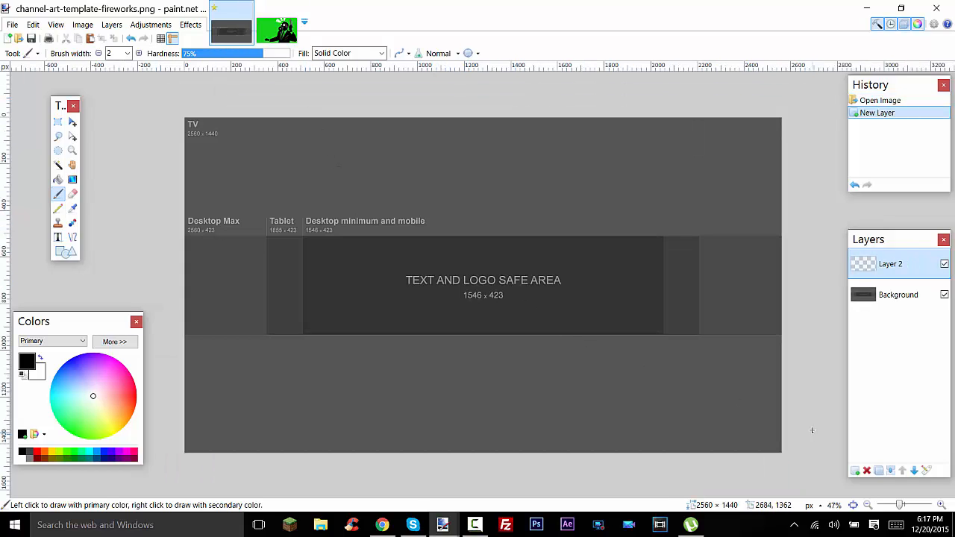
pyautogui.hotkey('ctrl', 'v')
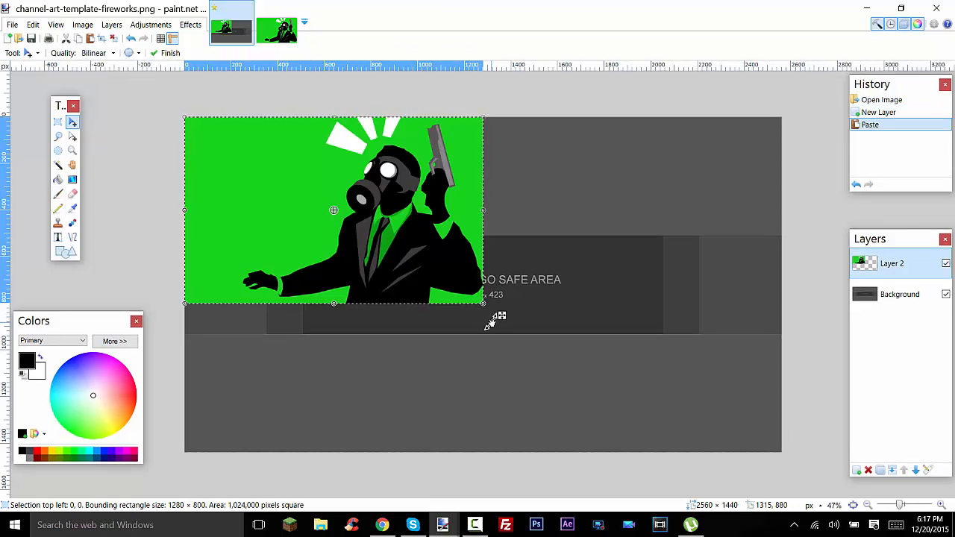
pyautogui.moveTo(483, 305); pyautogui.dragTo(807, 505)
pyautogui.moveTo(701, 408); pyautogui.dragTo(678, 383)
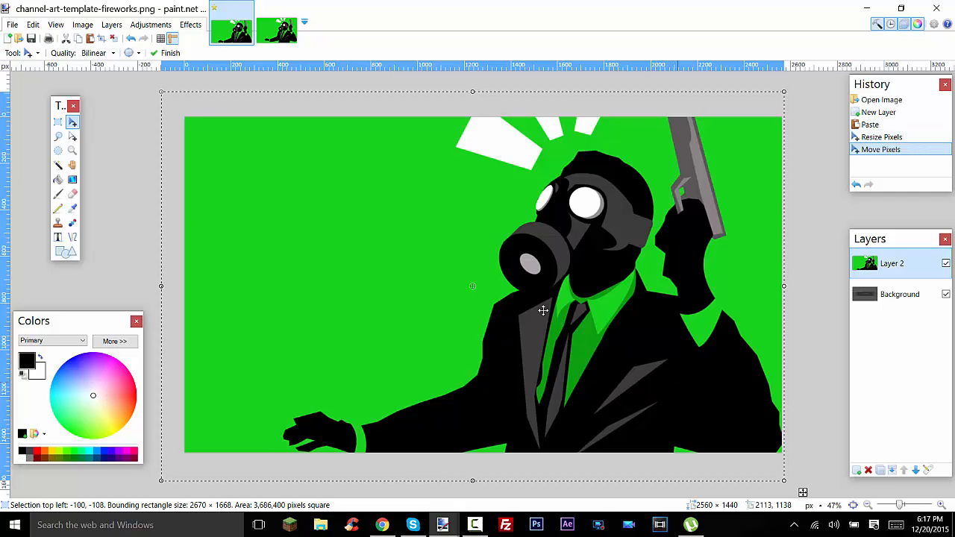
pyautogui.hotkey('ctrl', 'd')
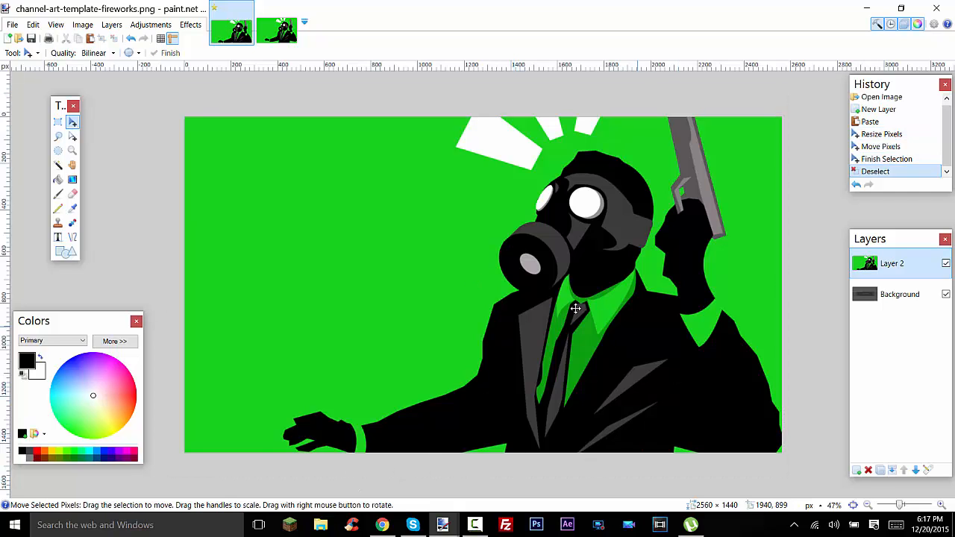
# Step: Hide the gas-mask picture layer and add another new layer at the top of the layer stack
pyautogui.click(946, 265)
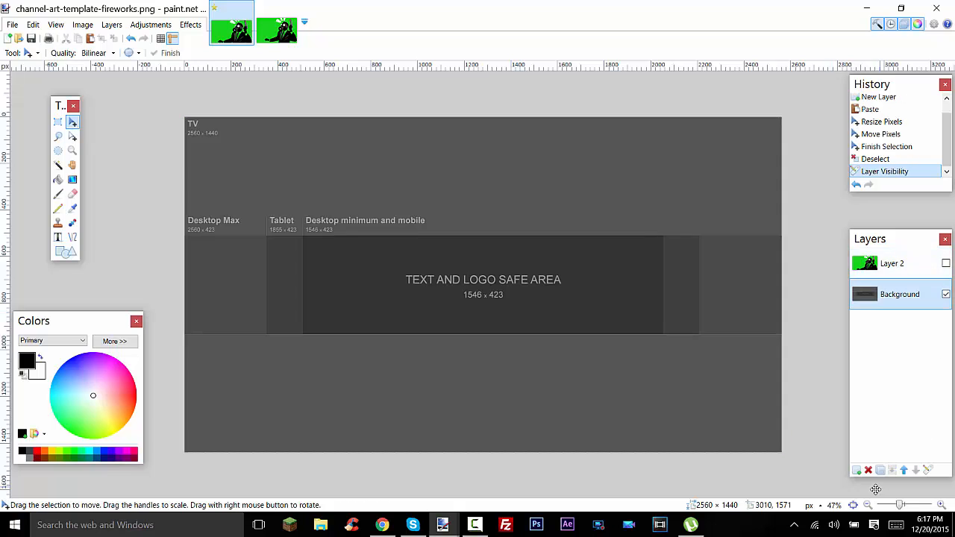
pyautogui.click(856, 470)
pyautogui.moveTo(874, 246); pyautogui.dragTo(874, 250)
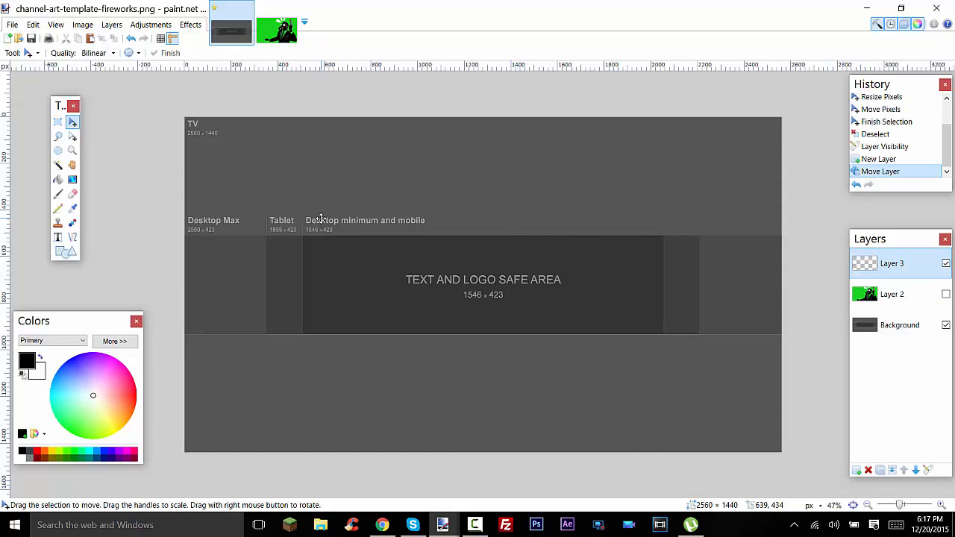
# Step: Add the white text "Respiration36" at size 216 in the text and logo safe area
pyautogui.click(57, 236)
pyautogui.click(340, 283)
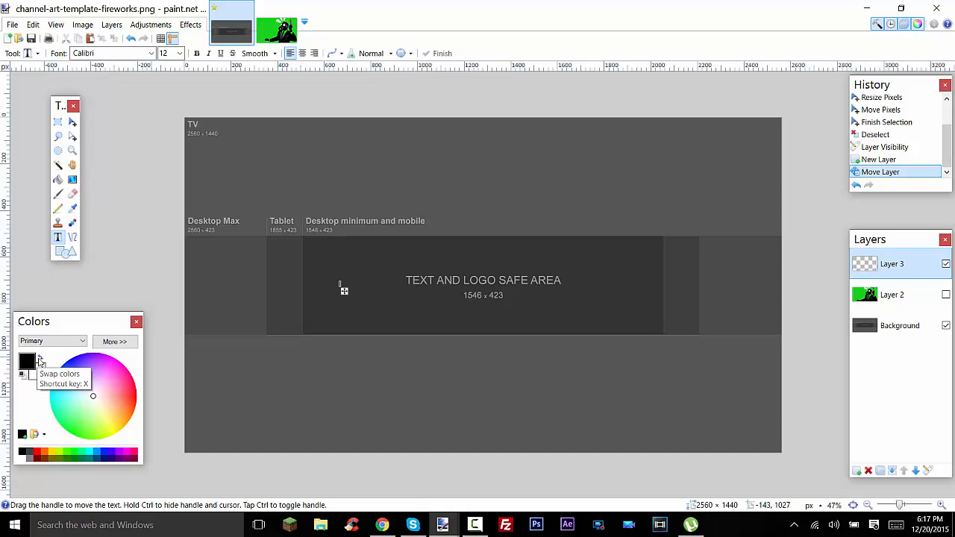
pyautogui.click(40, 358)
pyautogui.doubleClick(168, 53)
pyautogui.write('216')
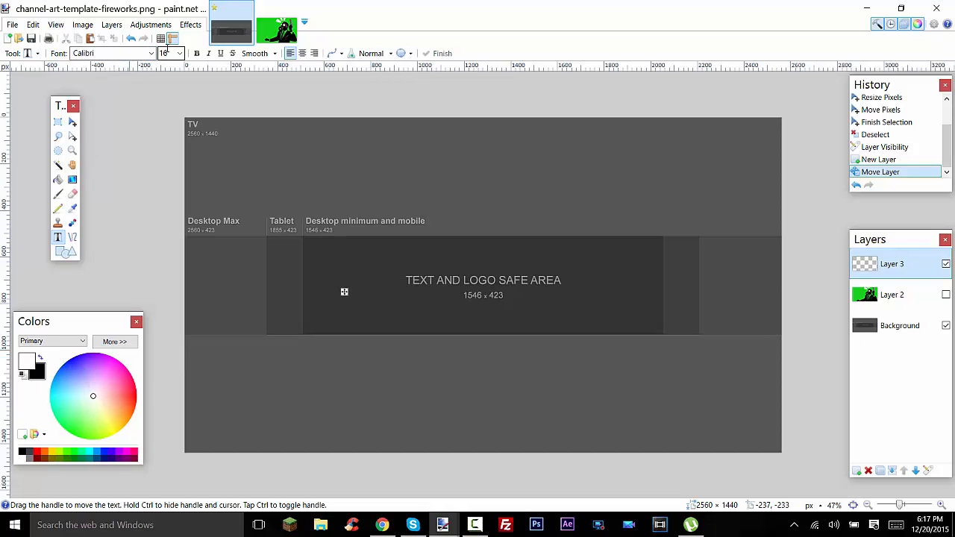
pyautogui.press('Return')
pyautogui.write('R')
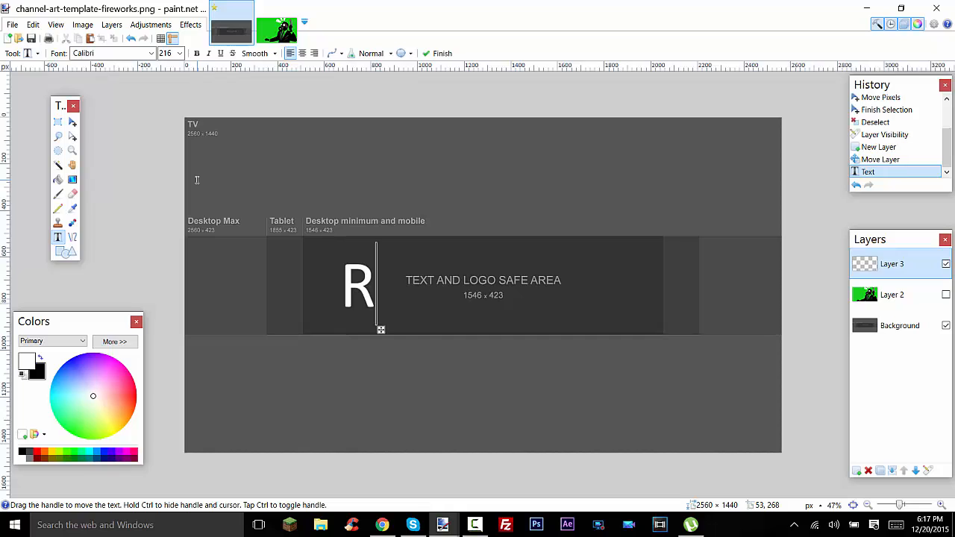
pyautogui.write('espiration36')
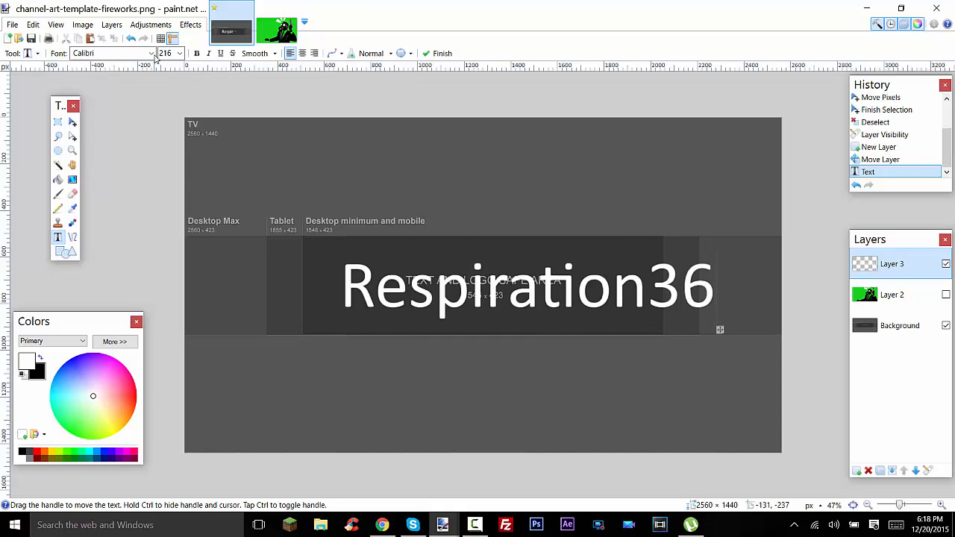
# Step: Set the font of the channel name text to Y-Andermo
pyautogui.click(150, 53)
pyautogui.scroll(-20, 175, 373)
pyautogui.scroll(-15, 170, 388)
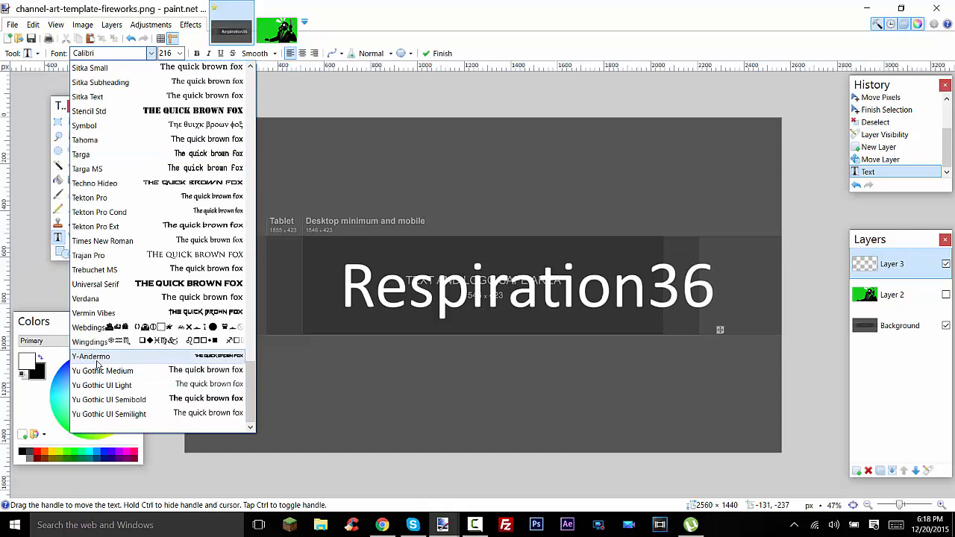
pyautogui.click(96, 357)
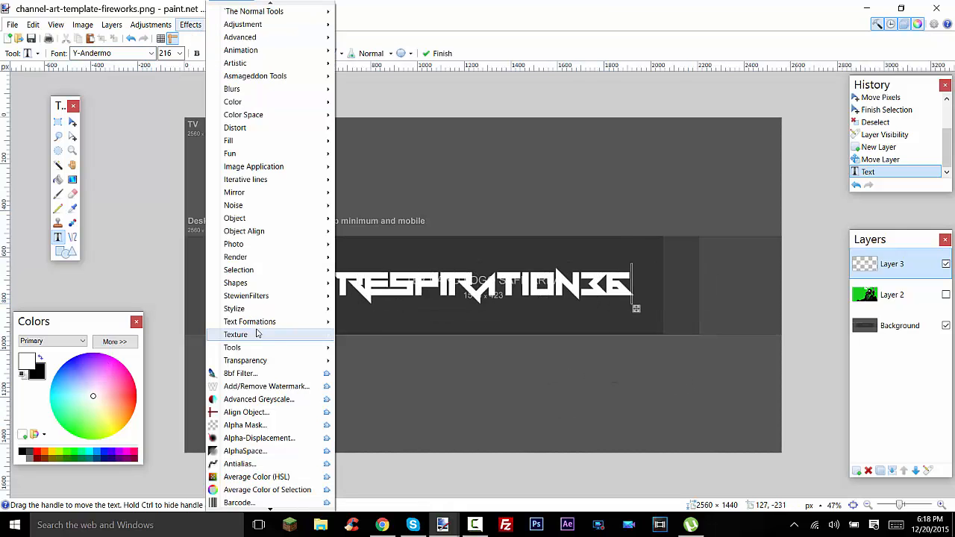
# Step: Center the channel name horizontally with Object Align and briefly preview it over the gas-mask picture
pyautogui.moveTo(259, 231)
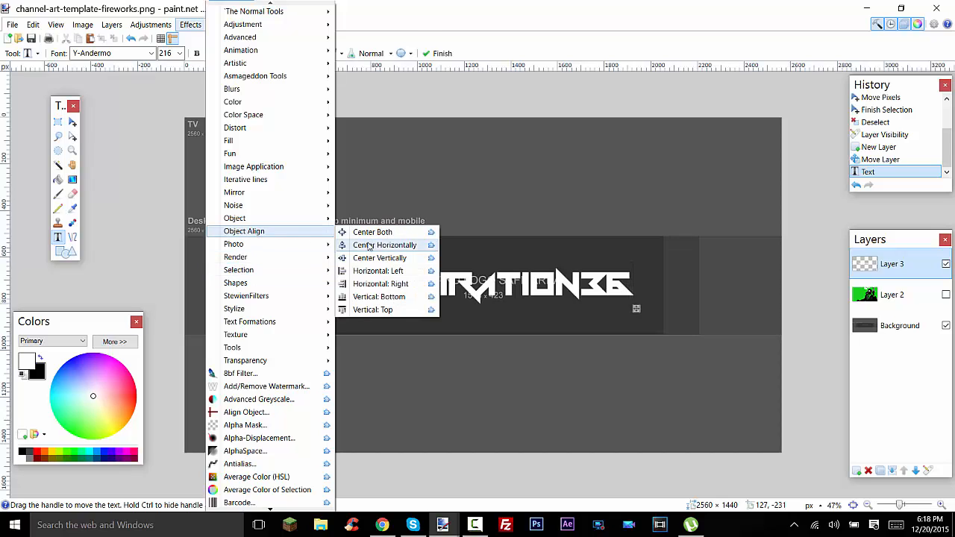
pyautogui.click(376, 245)
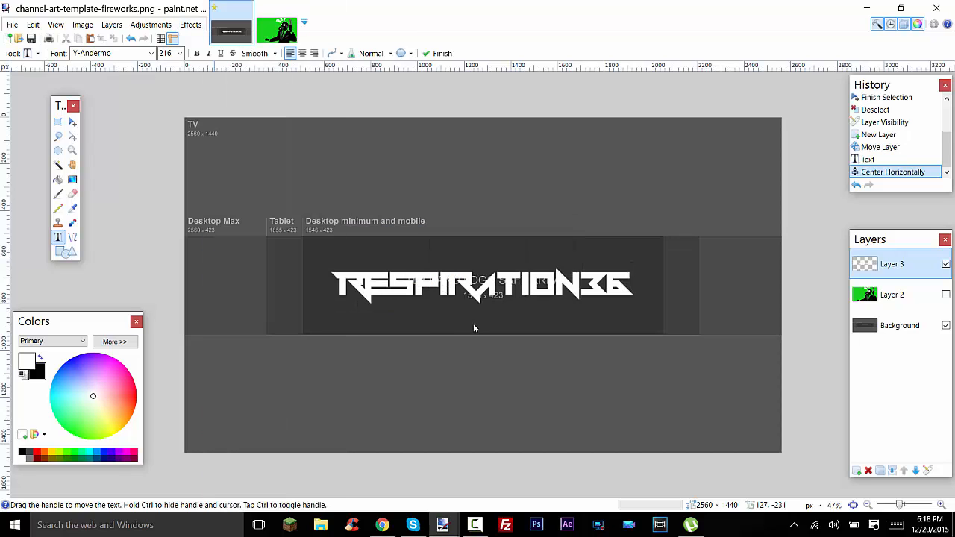
pyautogui.click(946, 296)
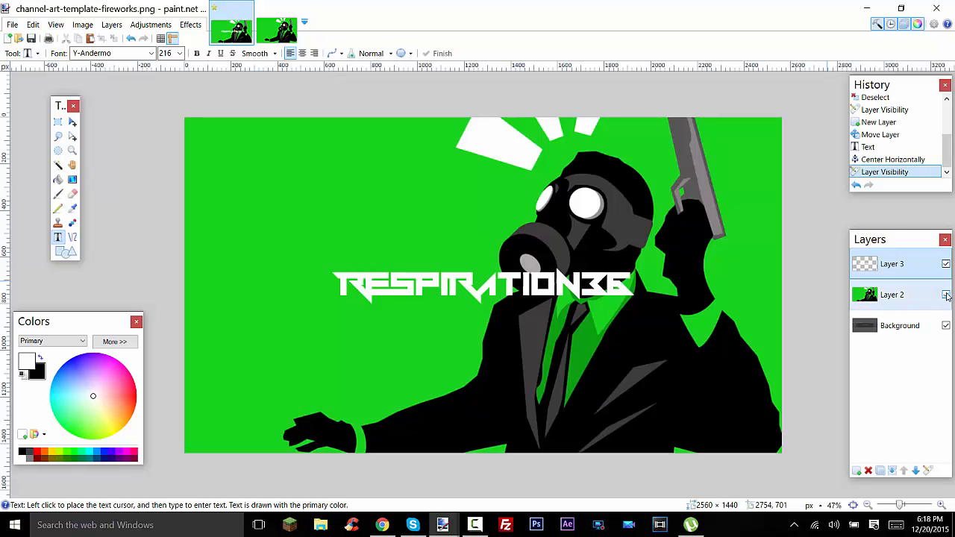
pyautogui.click(946, 295)
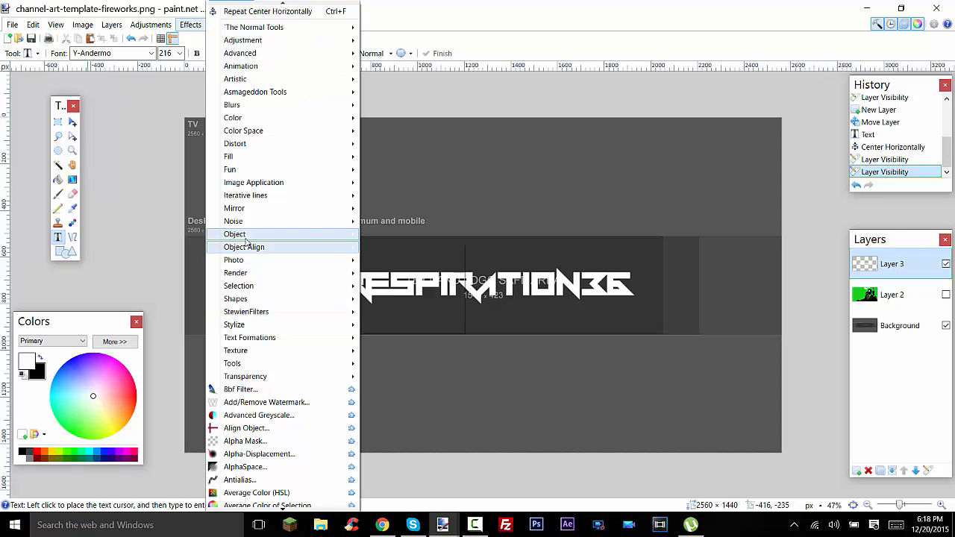
# Step: Apply a black Drop Shadow to the channel name with widening radius 9 and blur radius 0
pyautogui.moveTo(308, 236)
pyautogui.click(403, 284)
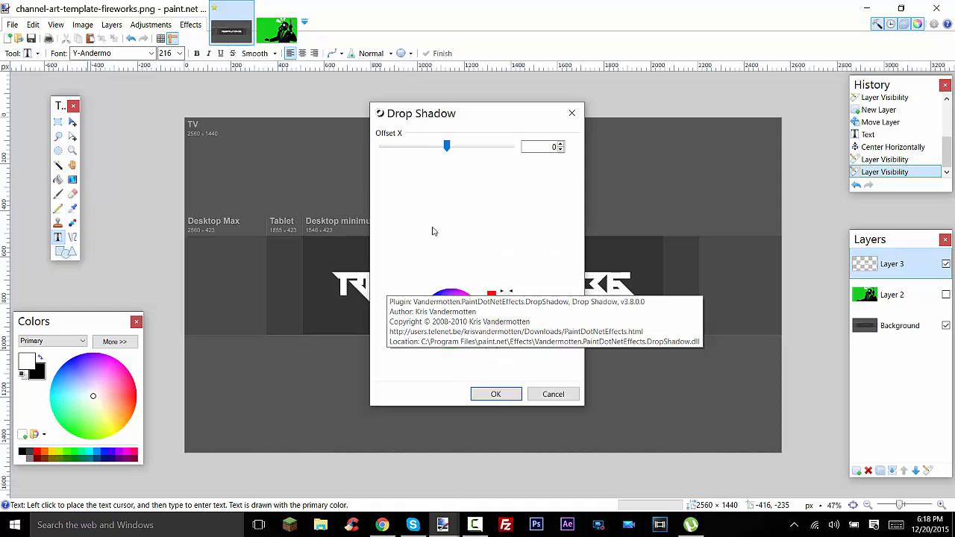
pyautogui.moveTo(400, 125); pyautogui.dragTo(73, 126)
pyautogui.click(177, 346)
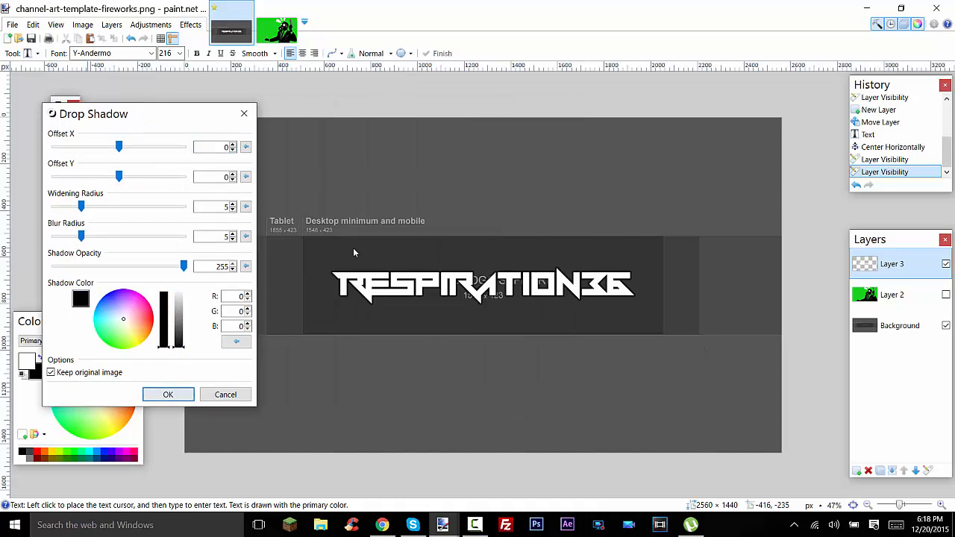
pyautogui.click(233, 203)
pyautogui.click(233, 204)
pyautogui.click(233, 203)
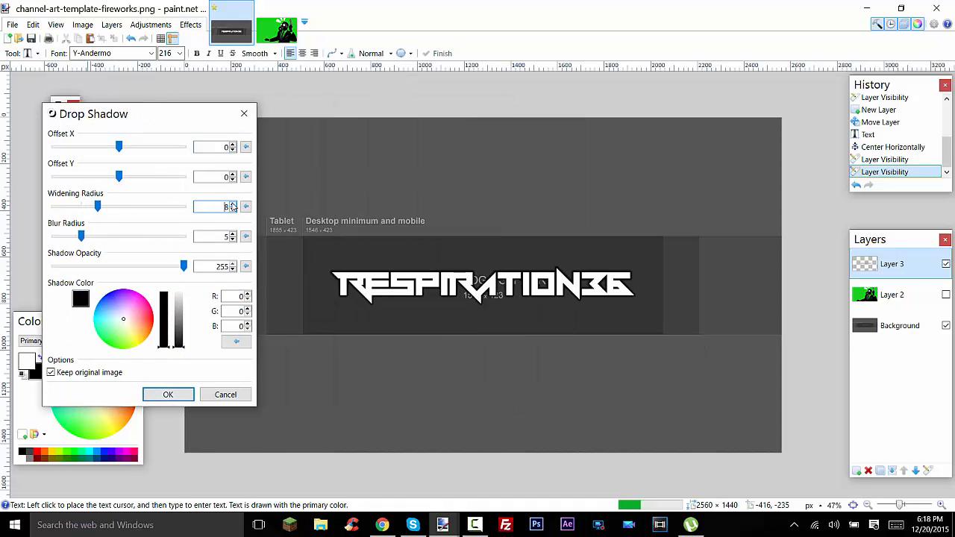
pyautogui.click(233, 204)
pyautogui.moveTo(80, 236); pyautogui.dragTo(53, 236)
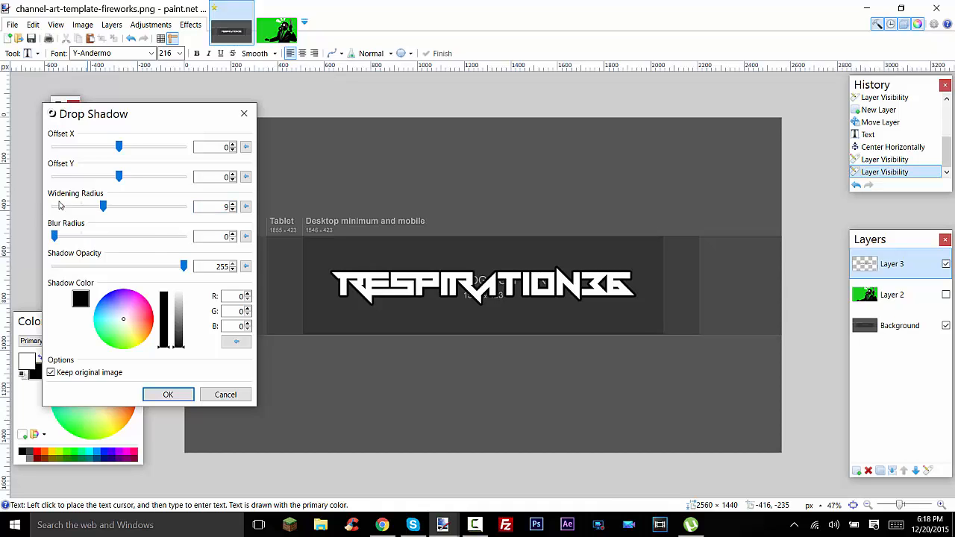
pyautogui.click(167, 394)
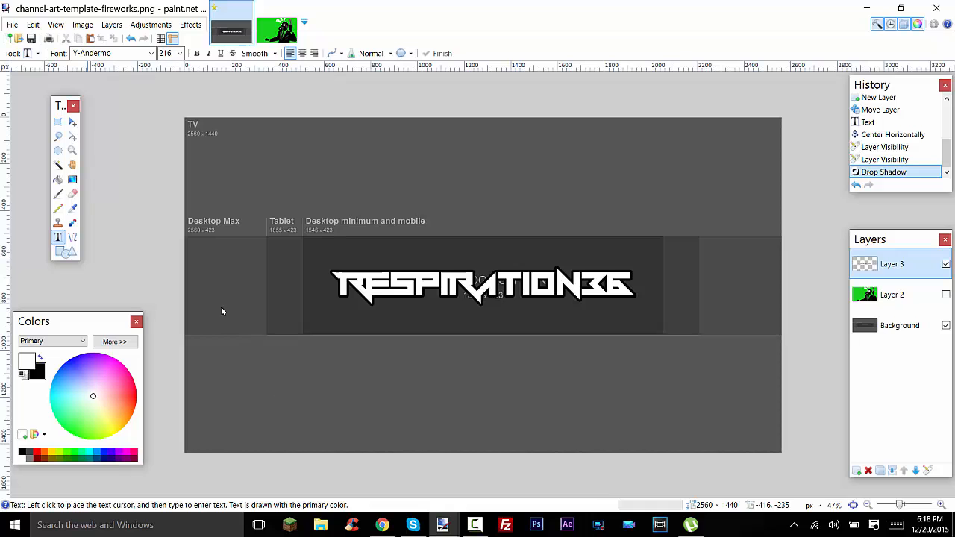
# Step: Apply a second black Drop Shadow to the text with widening radius 10 and blur radius 24, and show the picture layer again
pyautogui.press('Down')
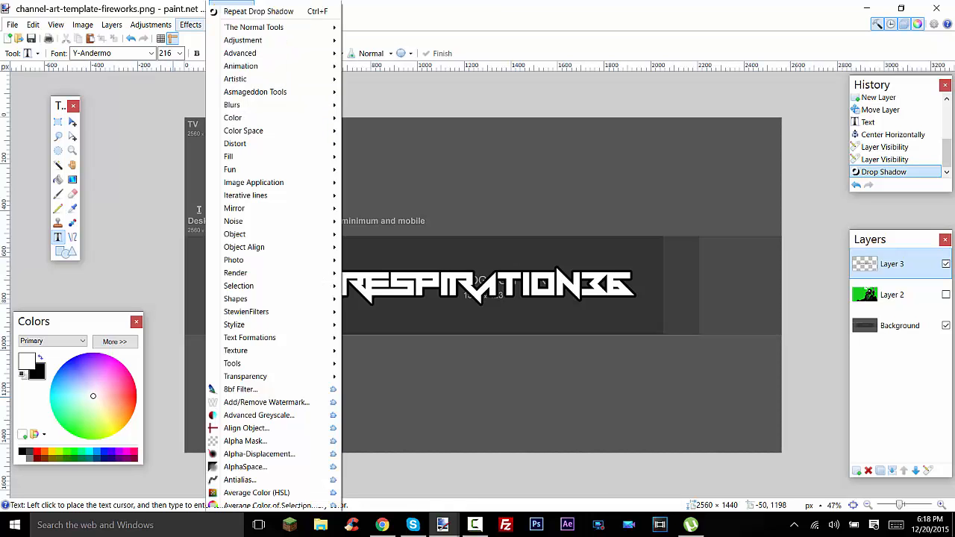
pyautogui.moveTo(284, 234)
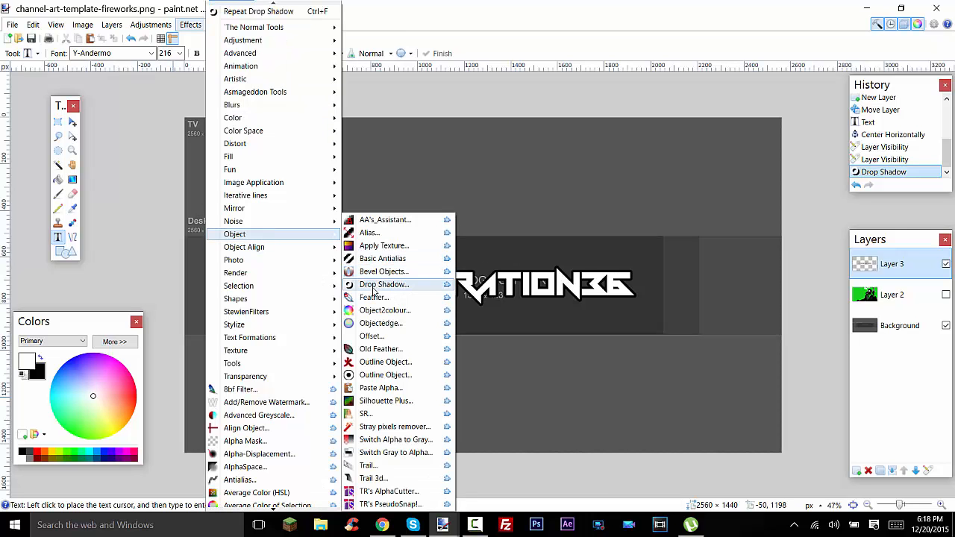
pyautogui.click(384, 284)
pyautogui.moveTo(451, 115); pyautogui.dragTo(133, 146)
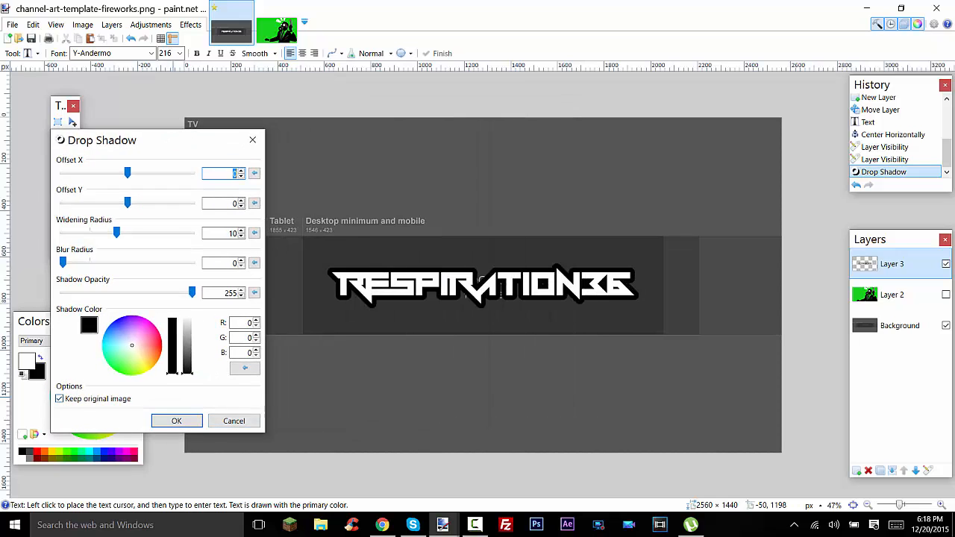
pyautogui.moveTo(63, 262); pyautogui.dragTo(193, 263)
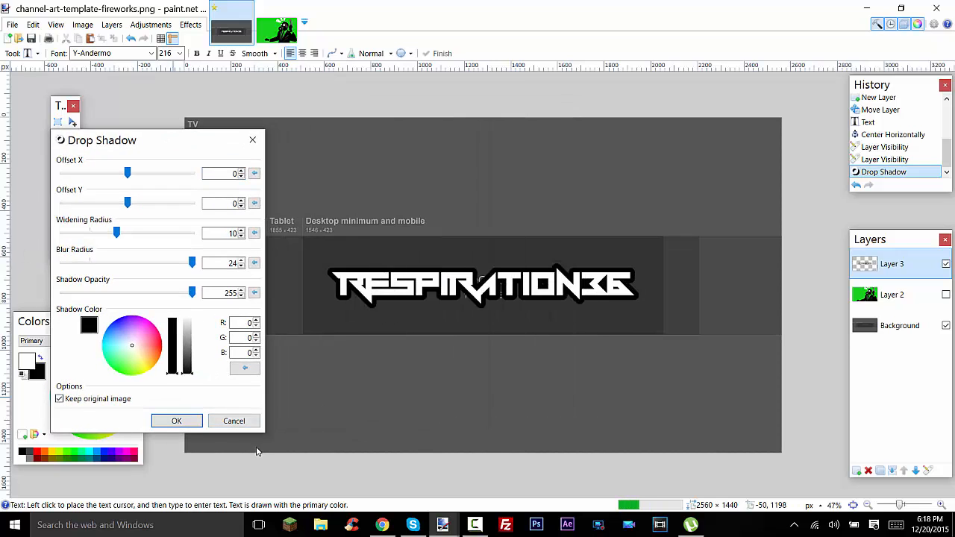
pyautogui.click(179, 421)
pyautogui.hotkey('ctrl', 'f')
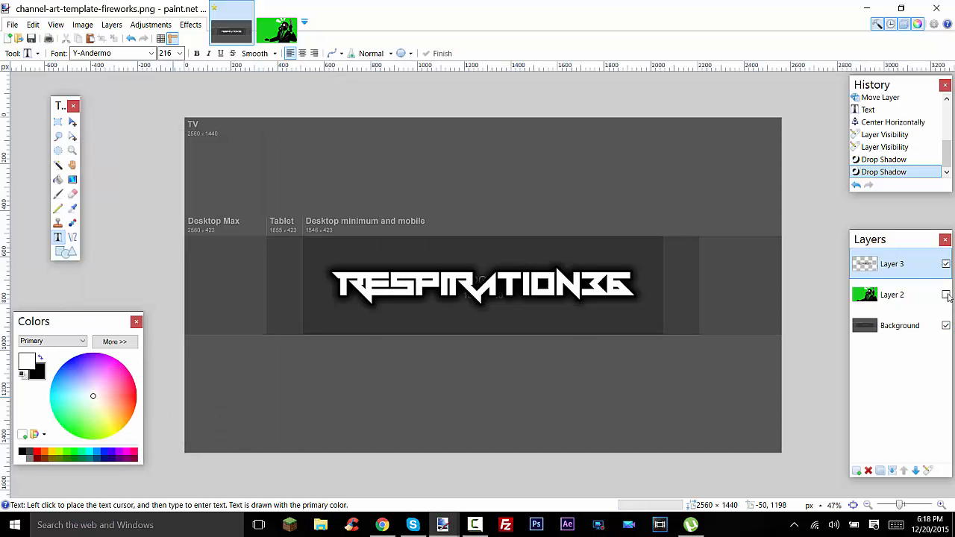
pyautogui.click(946, 295)
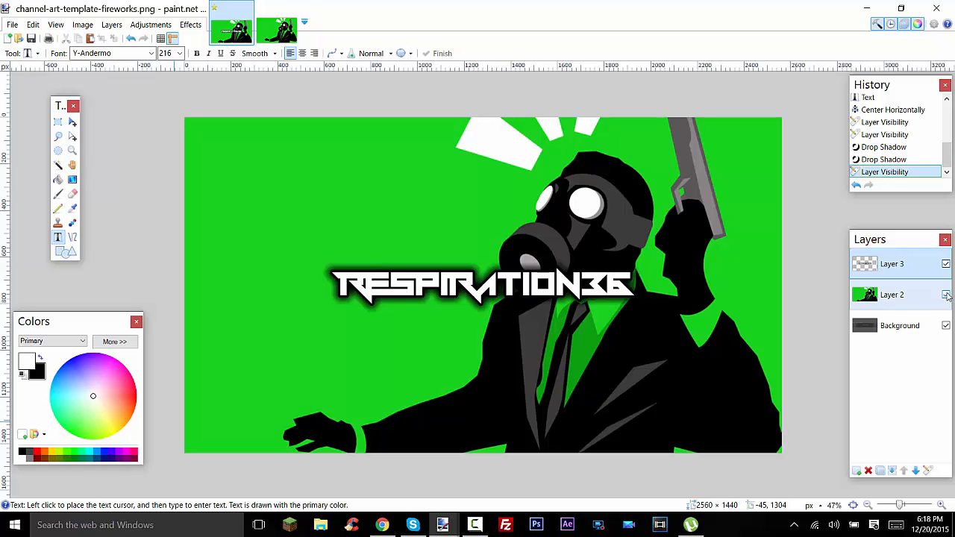
# Step: Hide the text layer and select all green areas of the gas-mask picture with the Magic Wand, including the small gaps and corners
pyautogui.click(939, 295)
pyautogui.click(947, 264)
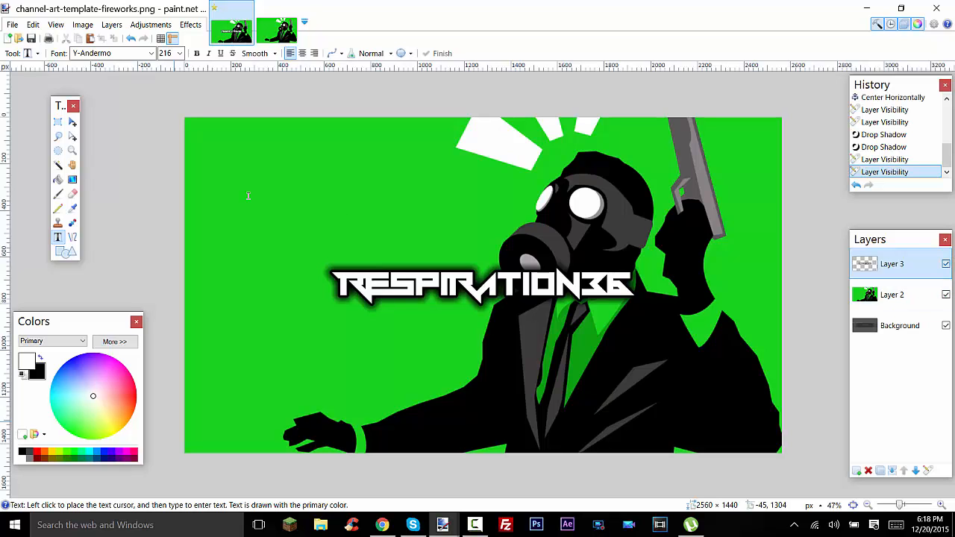
pyautogui.click(58, 165)
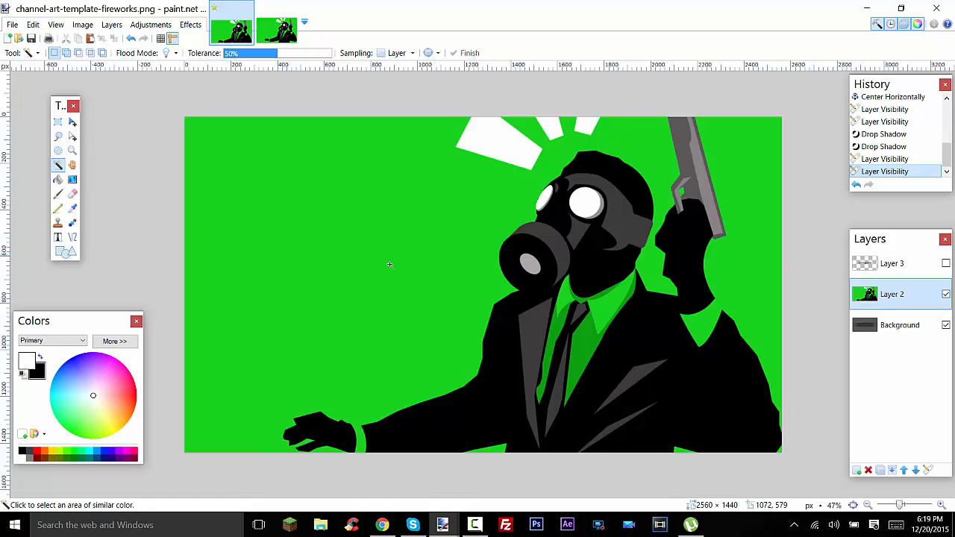
pyautogui.click(299, 215)
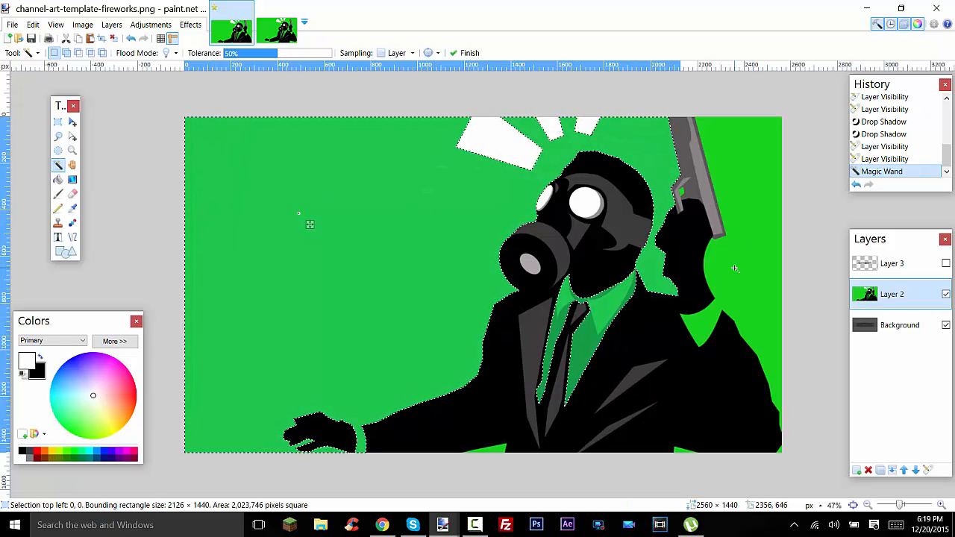
pyautogui.click(744, 223)
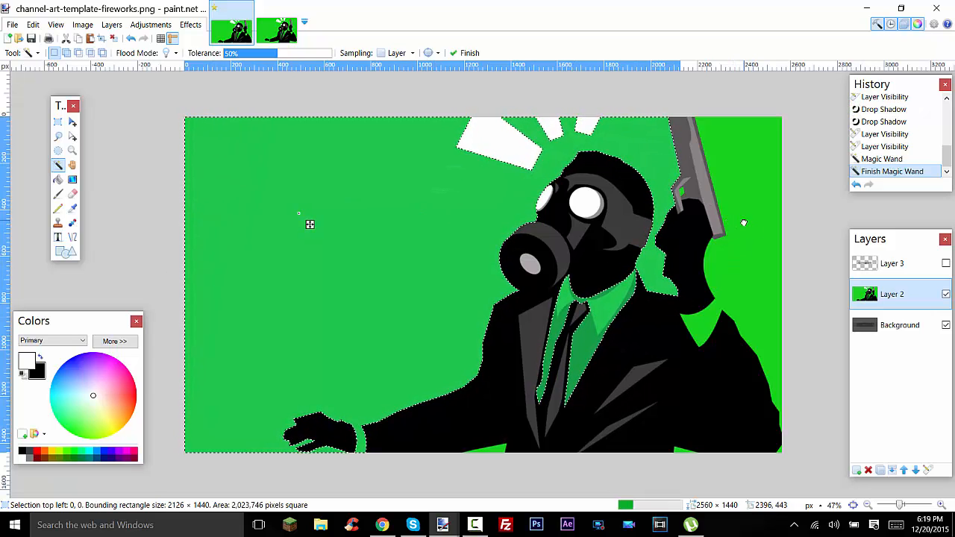
pyautogui.click(681, 191)
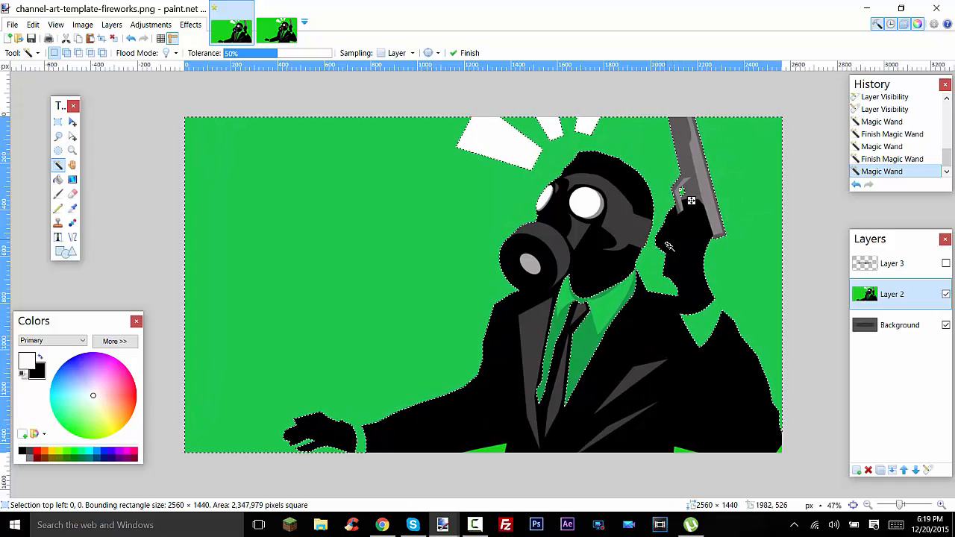
pyautogui.click(492, 451)
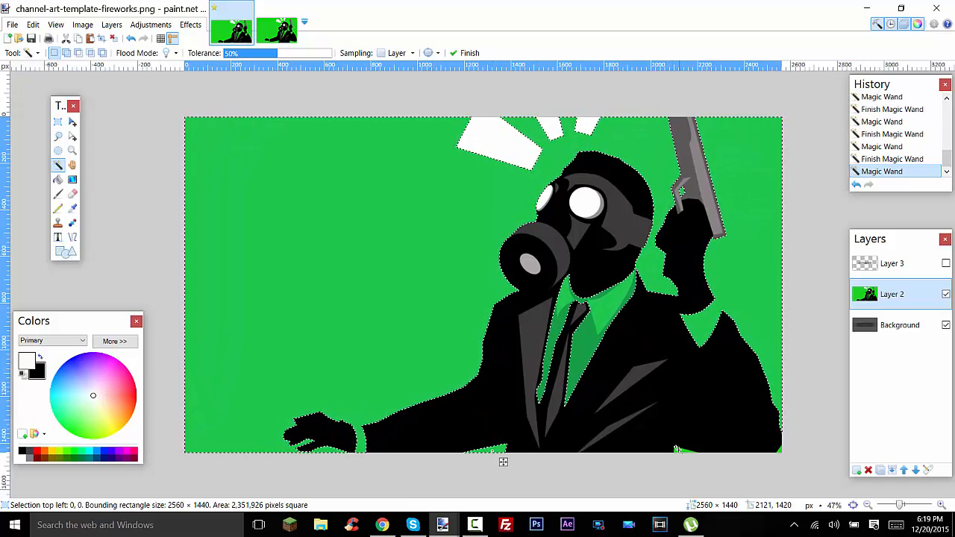
pyautogui.click(678, 450)
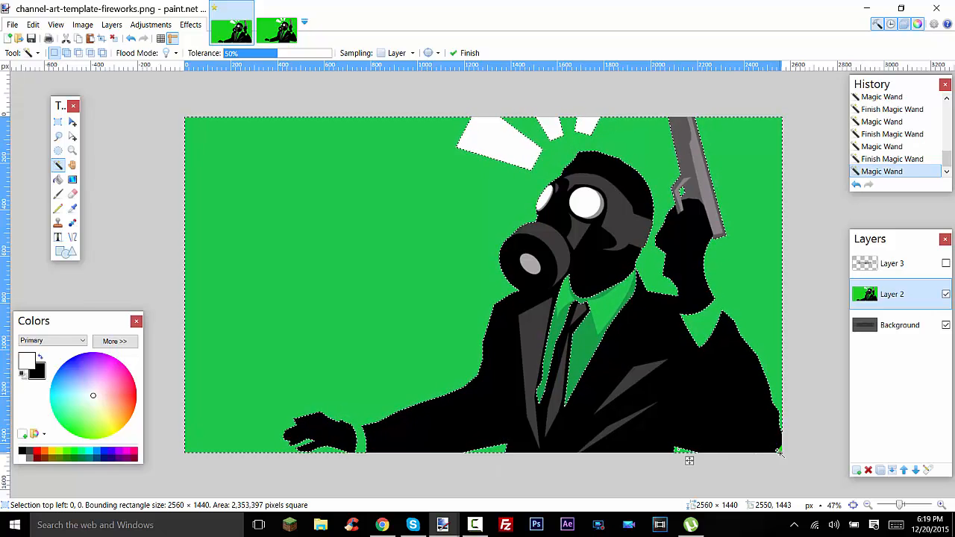
pyautogui.click(778, 449)
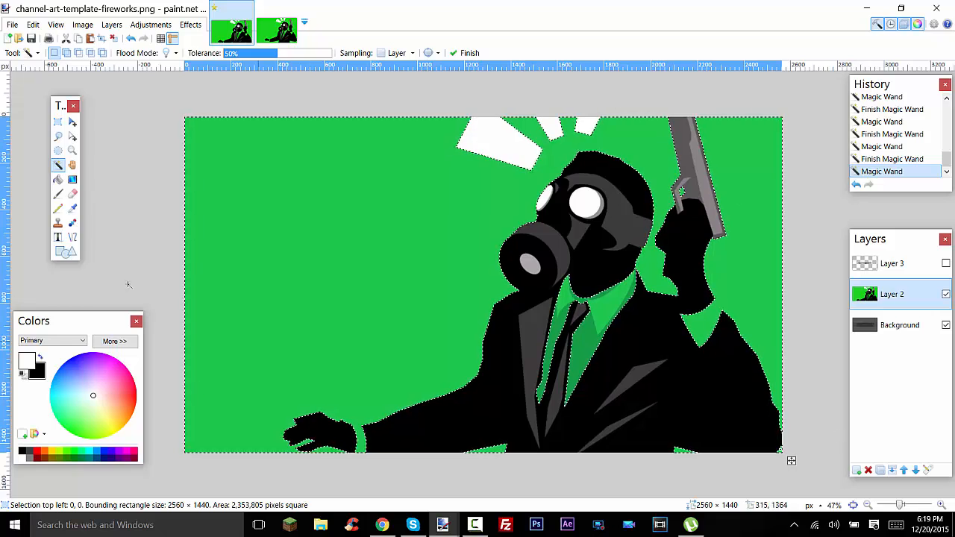
# Step: Raise the Magic Wand tolerance to 62% for the green selection
pyautogui.click(285, 54)
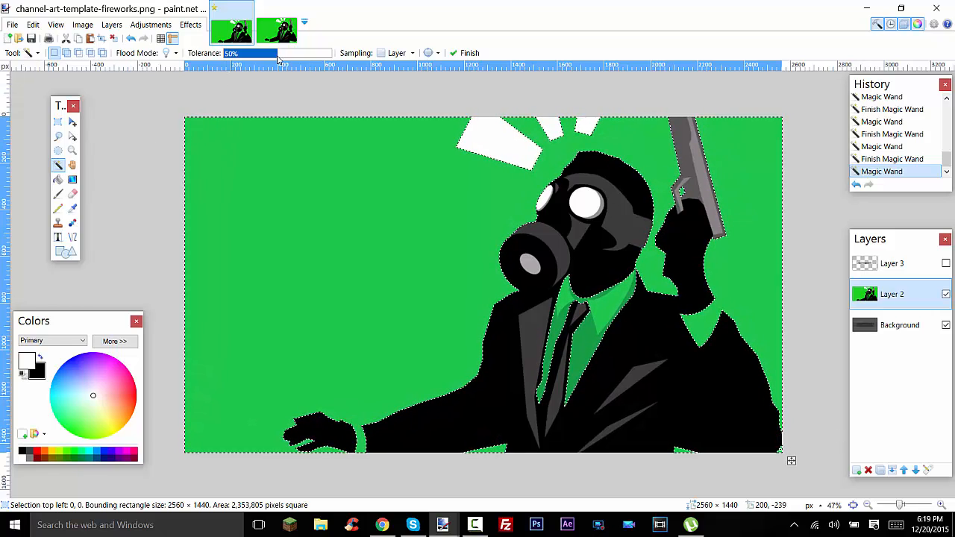
pyautogui.moveTo(286, 54); pyautogui.dragTo(292, 55)
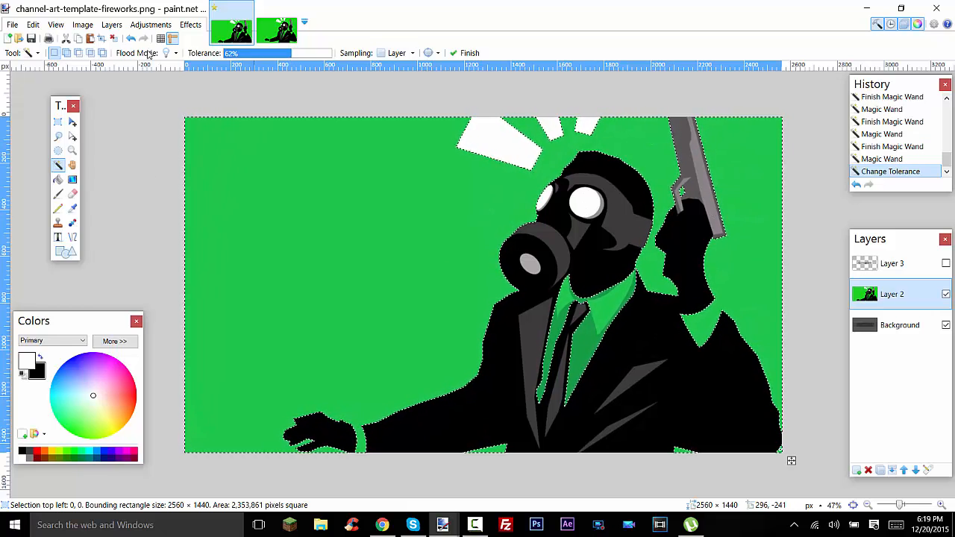
pyautogui.press('Return')
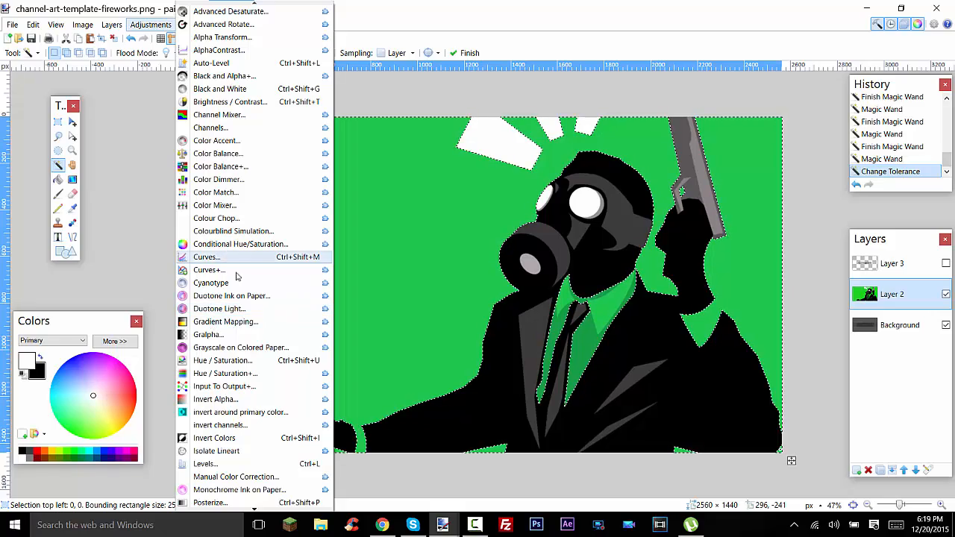
# Step: Recolor the selected green areas blue with a Hue / Saturation hue of 104, then deselect and show the text layer again
pyautogui.click(224, 365)
pyautogui.moveTo(447, 195); pyautogui.dragTo(198, 194)
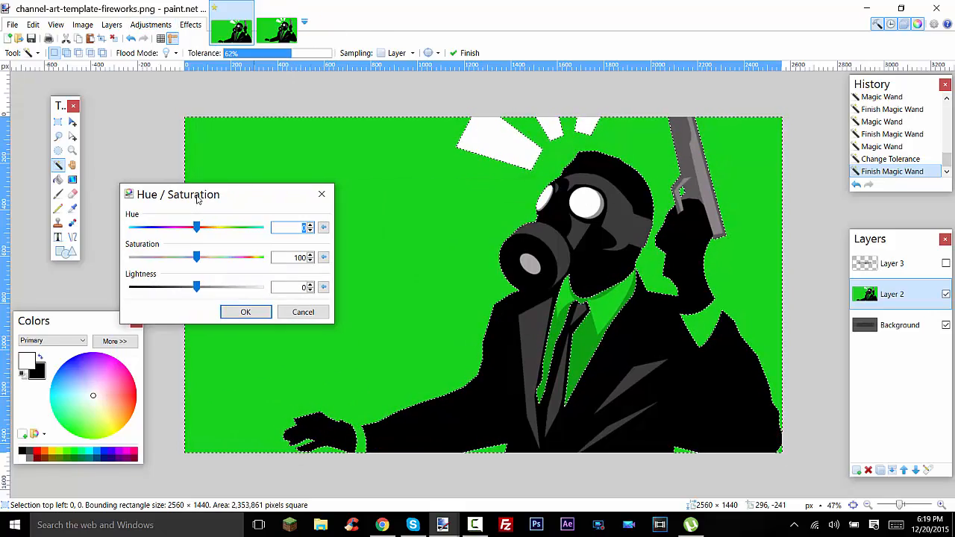
pyautogui.moveTo(196, 228)
pyautogui.mouseDown()
pyautogui.moveTo(156, 227)
pyautogui.moveTo(238, 227)
pyautogui.mouseUp()
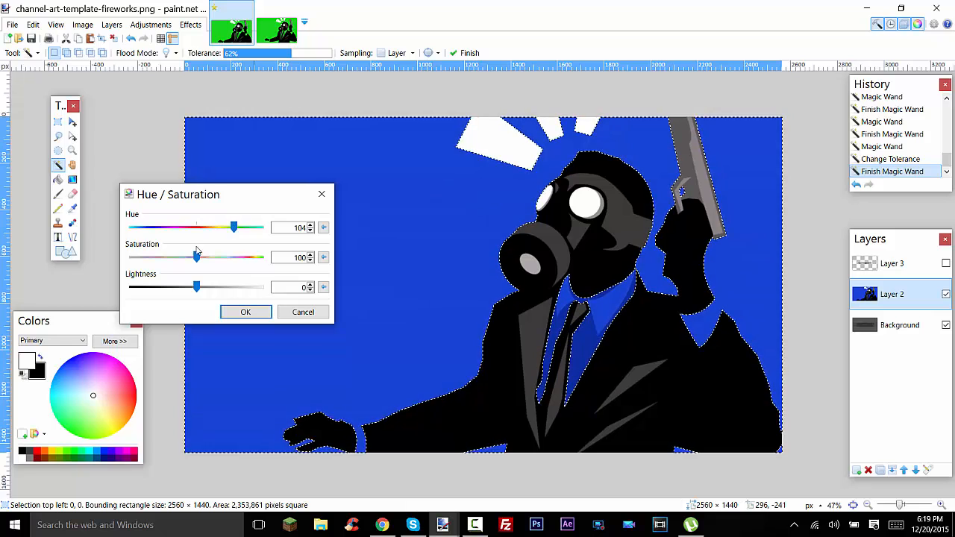
pyautogui.moveTo(195, 256)
pyautogui.mouseDown()
pyautogui.moveTo(246, 256)
pyautogui.moveTo(209, 258)
pyautogui.mouseUp()
pyautogui.click(323, 258)
pyautogui.click(240, 312)
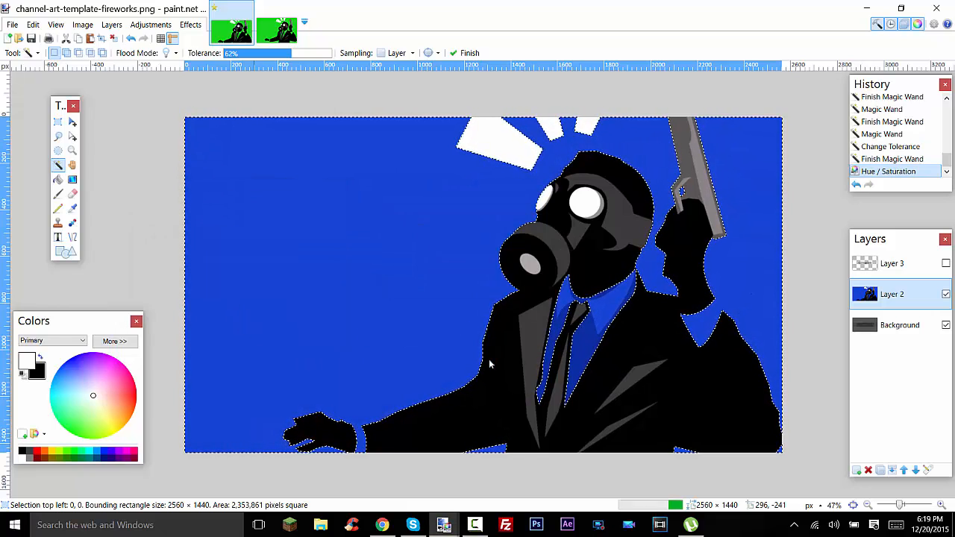
pyautogui.hotkey('ctrl', 'd')
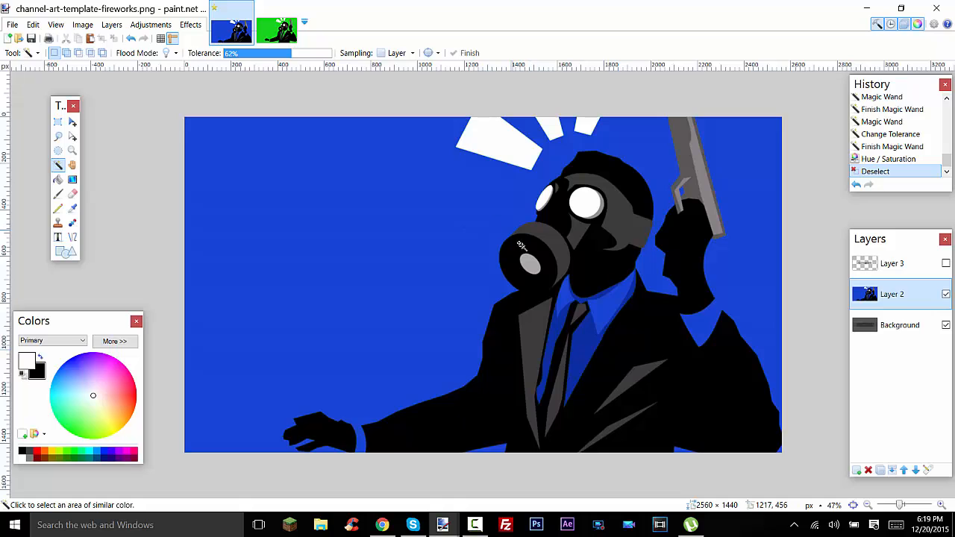
pyautogui.click(946, 263)
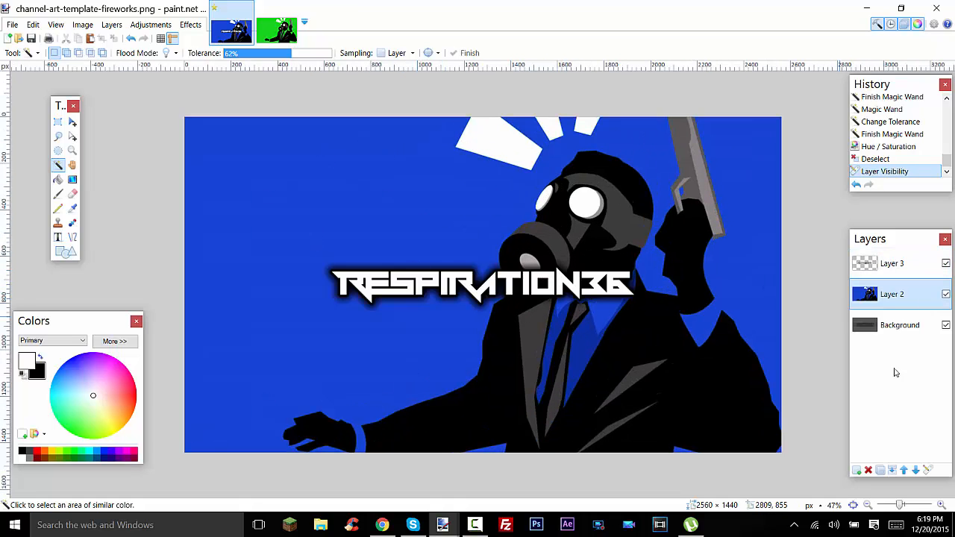
# Step: Add a layer above the gas-mask picture, hide the picture layer, and fill the new layer with black
pyautogui.click(856, 470)
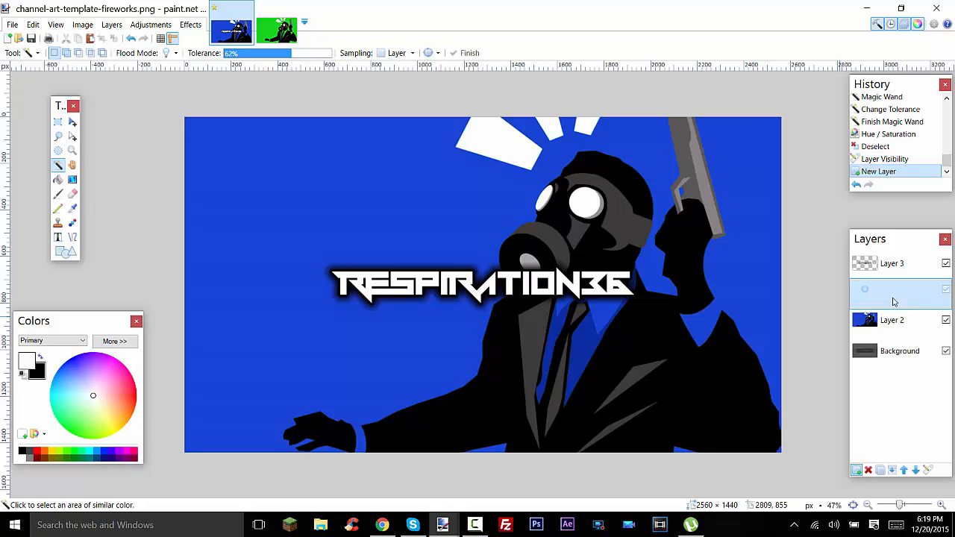
pyautogui.click(946, 325)
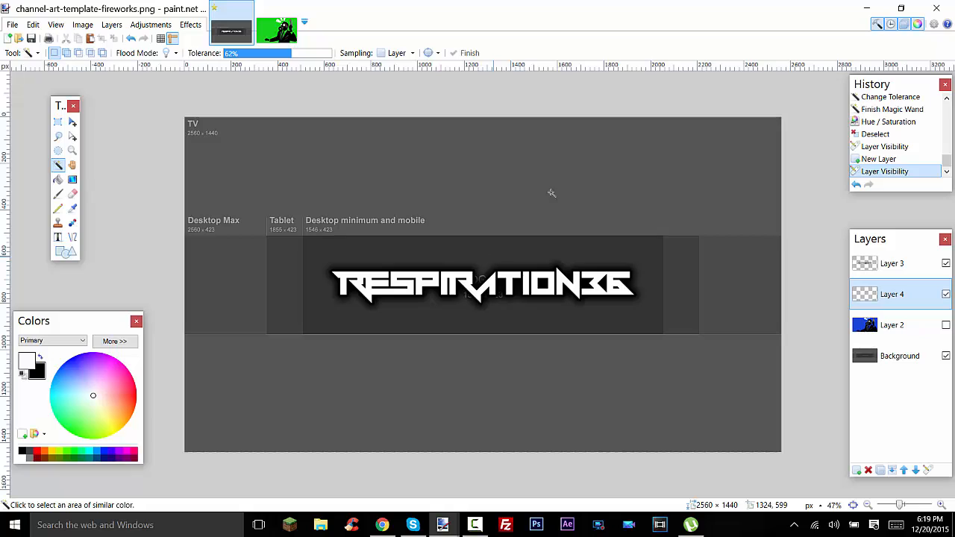
pyautogui.click(57, 179)
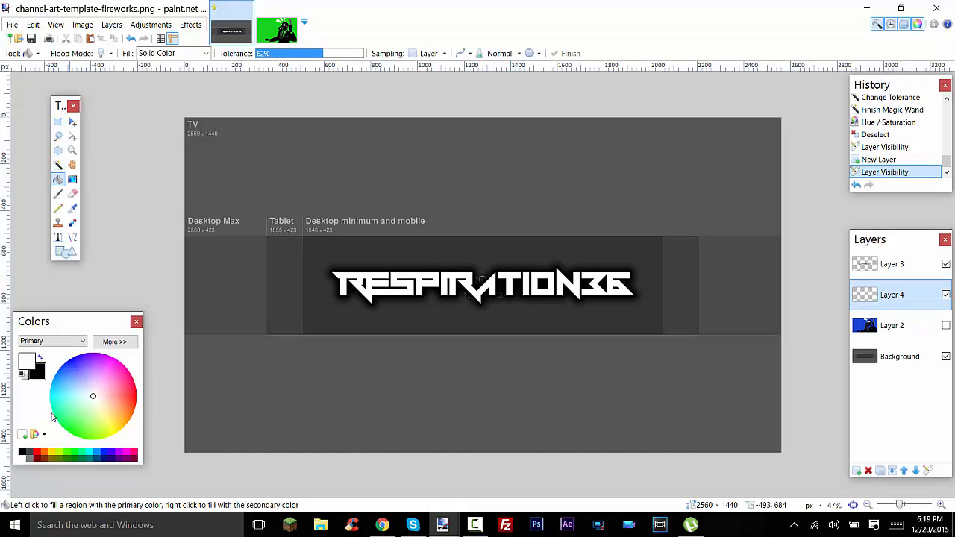
pyautogui.click(41, 359)
pyautogui.click(399, 226)
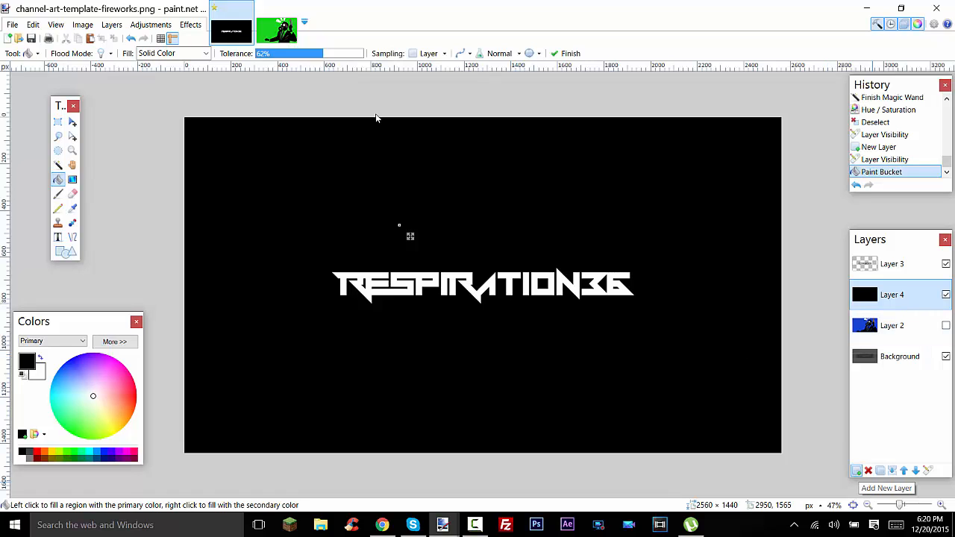
# Step: Add a layer above the black one and start a KaleidoGen render with overlay amount, drawing area height and width at 1000
pyautogui.hotkey('ctrl', 'shift', 'n')
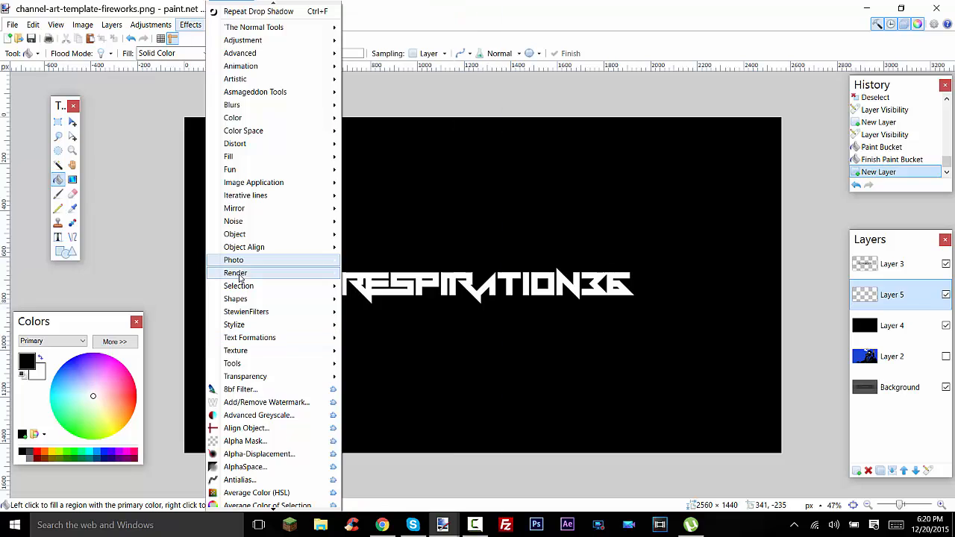
pyautogui.moveTo(241, 273)
pyautogui.click(382, 503)
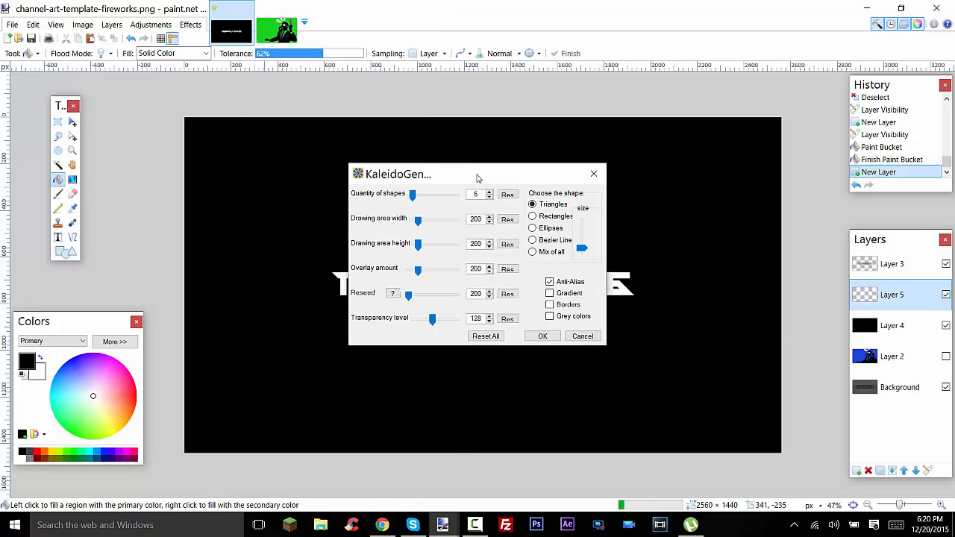
pyautogui.moveTo(644, 251); pyautogui.dragTo(683, 252)
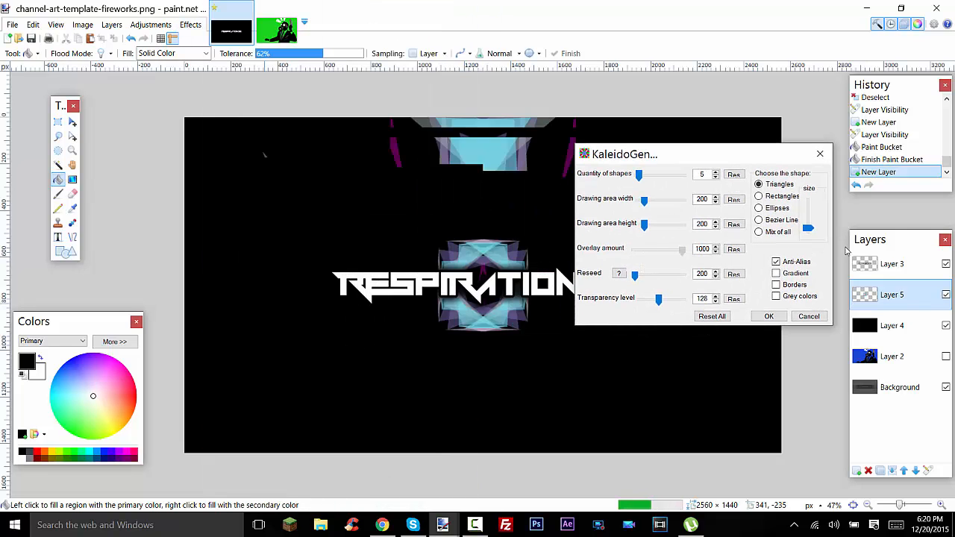
pyautogui.moveTo(645, 225); pyautogui.dragTo(683, 224)
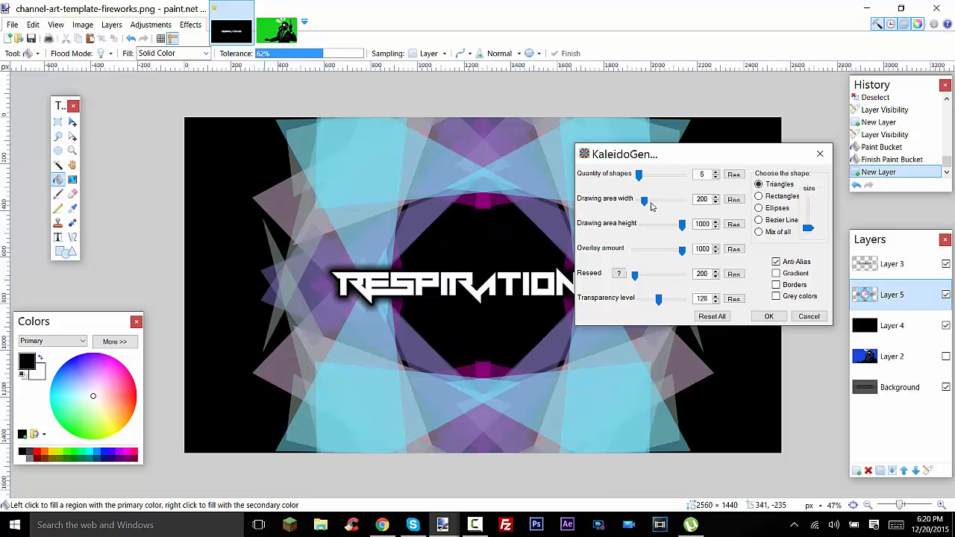
pyautogui.moveTo(644, 201); pyautogui.dragTo(683, 201)
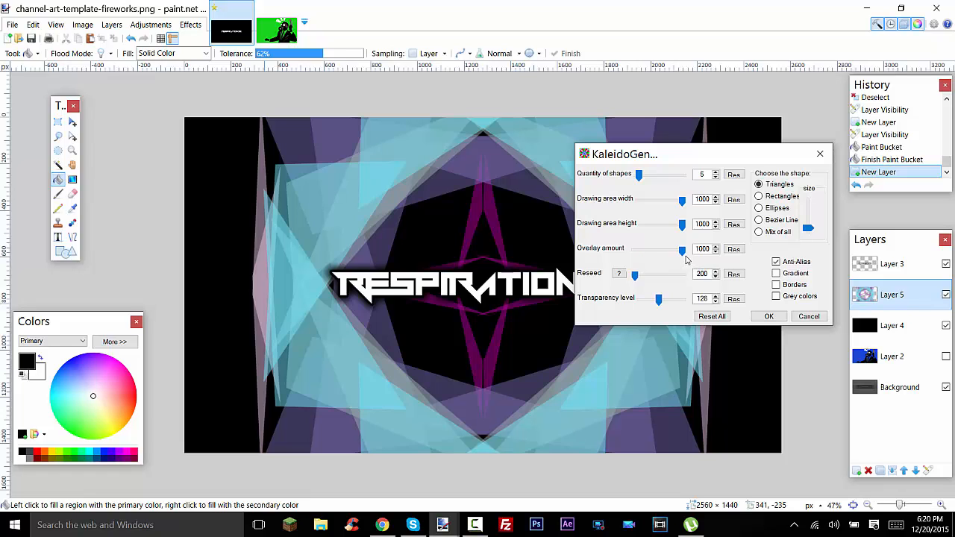
# Step: Set the KaleidoGen pattern to 25 shapes and an overlay amount of 443, using grey colors
pyautogui.moveTo(683, 254); pyautogui.dragTo(651, 251)
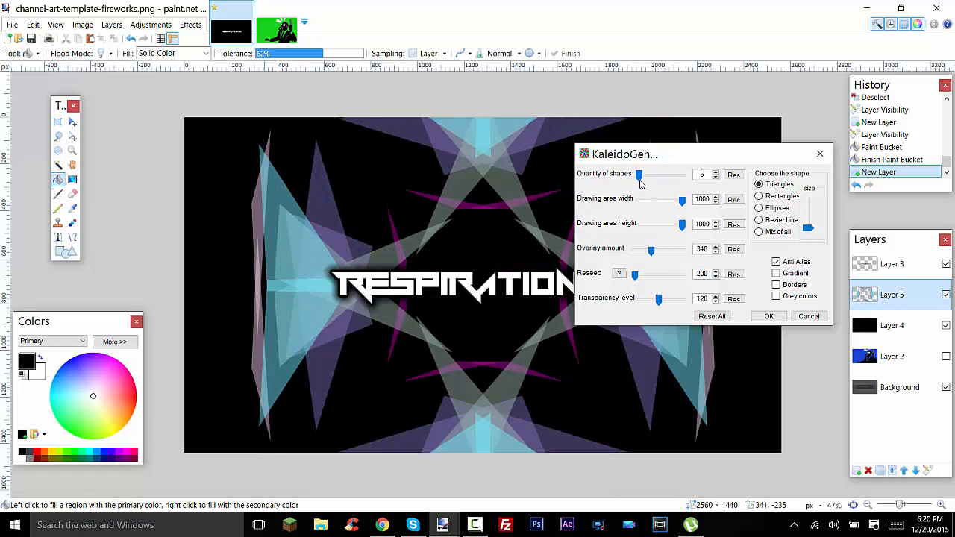
pyautogui.moveTo(639, 181); pyautogui.dragTo(658, 179)
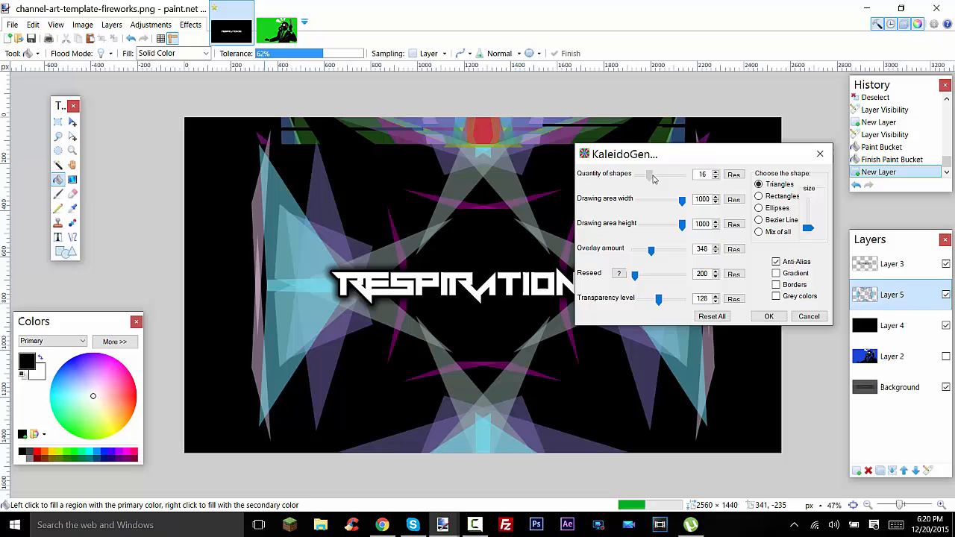
pyautogui.click(776, 296)
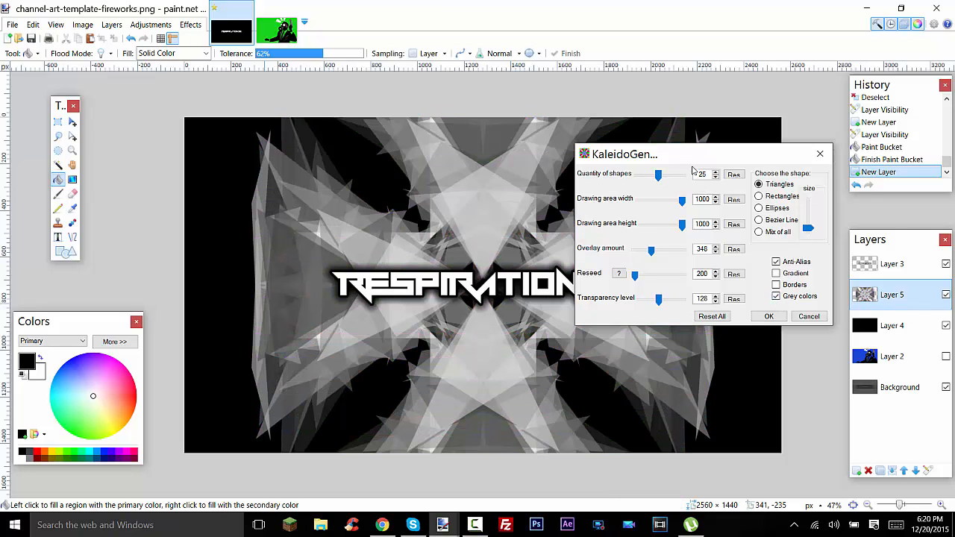
pyautogui.moveTo(705, 154); pyautogui.dragTo(794, 138)
pyautogui.moveTo(741, 237); pyautogui.dragTo(744, 236)
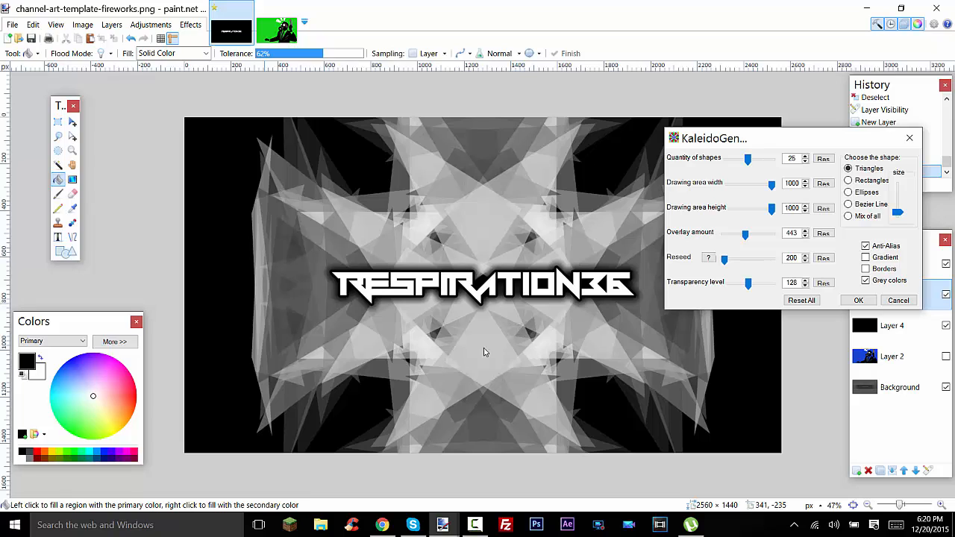
# Step: Randomize the KaleidoGen seed, set the transparency level to 255, and apply the pattern
pyautogui.moveTo(748, 283); pyautogui.dragTo(880, 287)
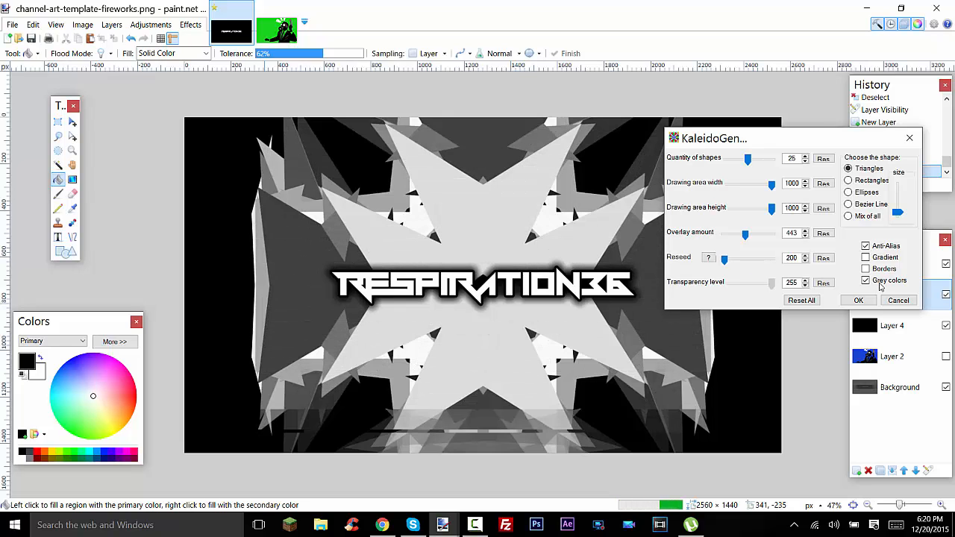
pyautogui.click(709, 257)
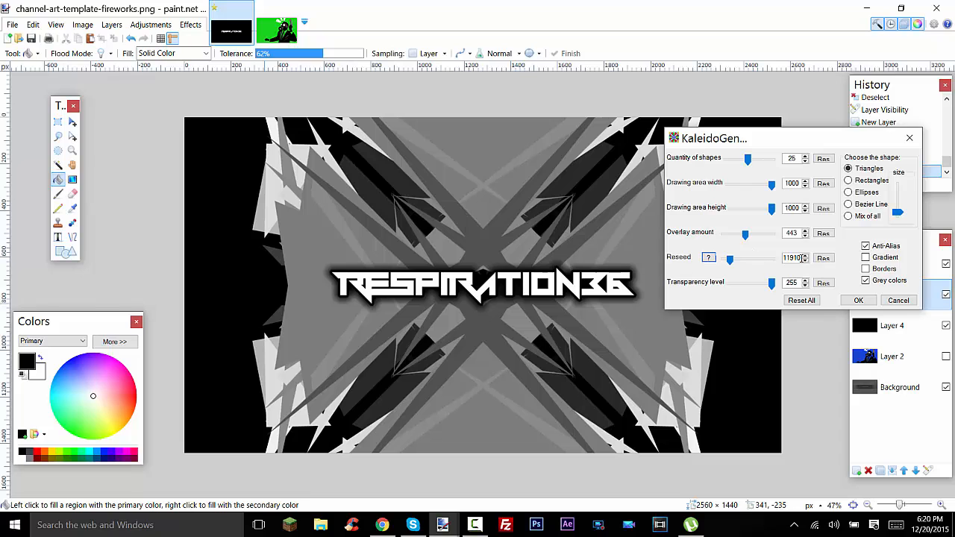
pyautogui.click(822, 283)
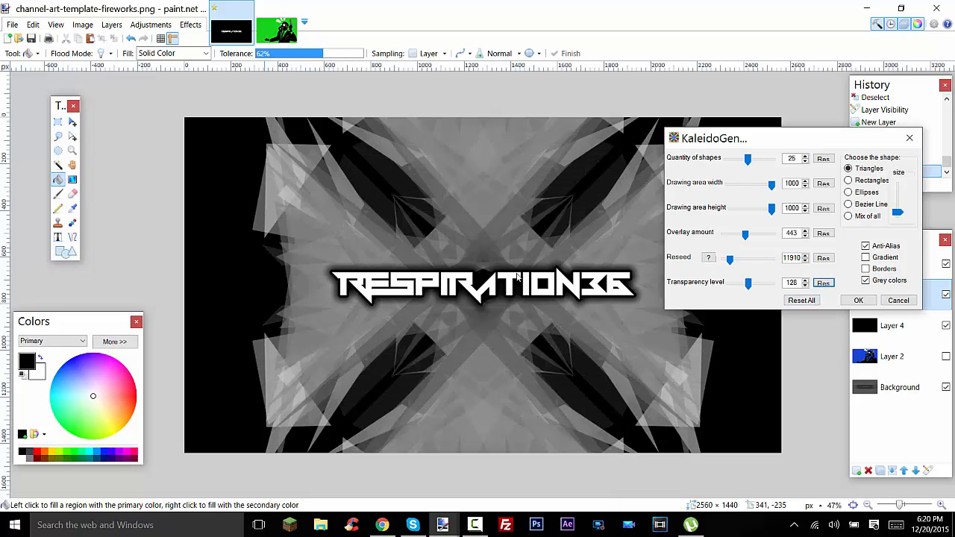
pyautogui.moveTo(749, 286); pyautogui.dragTo(773, 285)
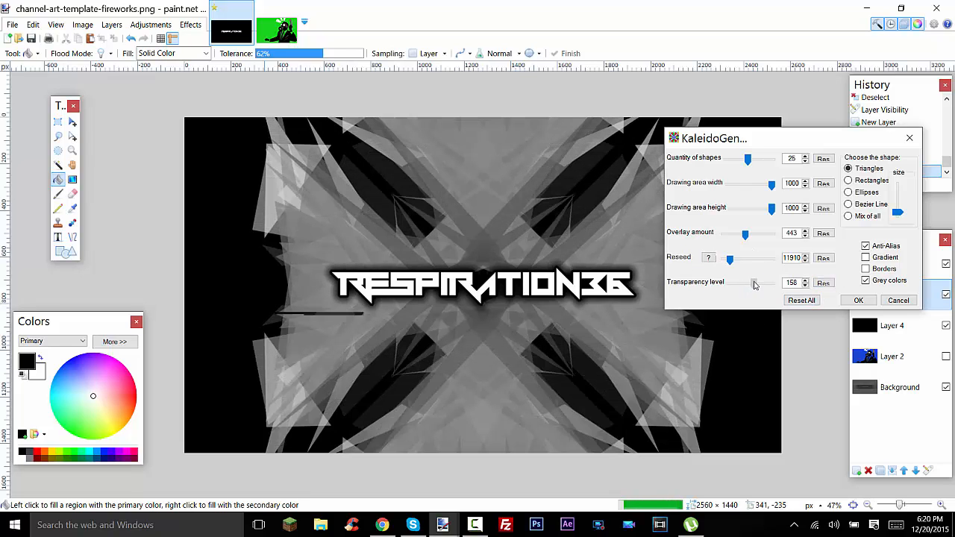
pyautogui.click(859, 300)
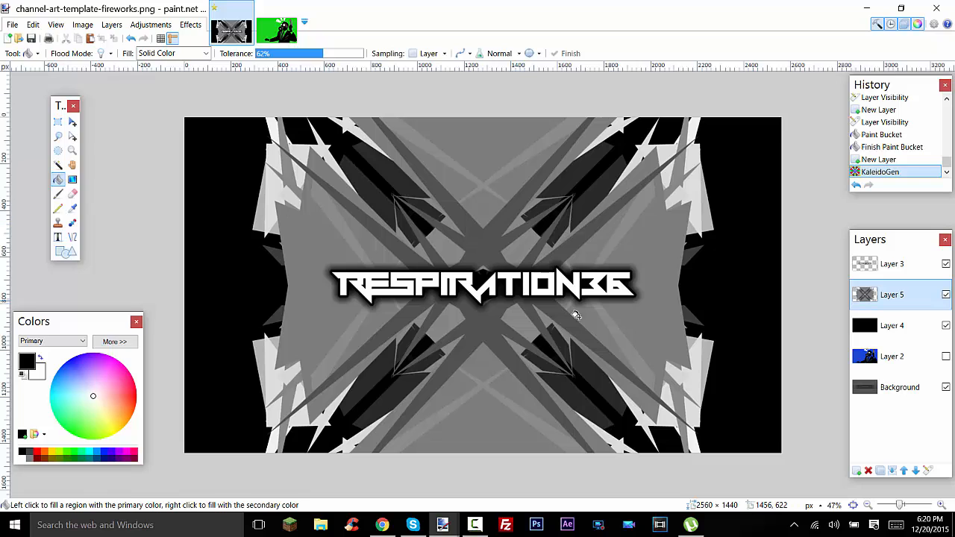
# Step: Add a layer between the kaleidoscope and black layers and render dark grey Diagonal Lines on it with interval 60 and brush width 27
pyautogui.click(856, 470)
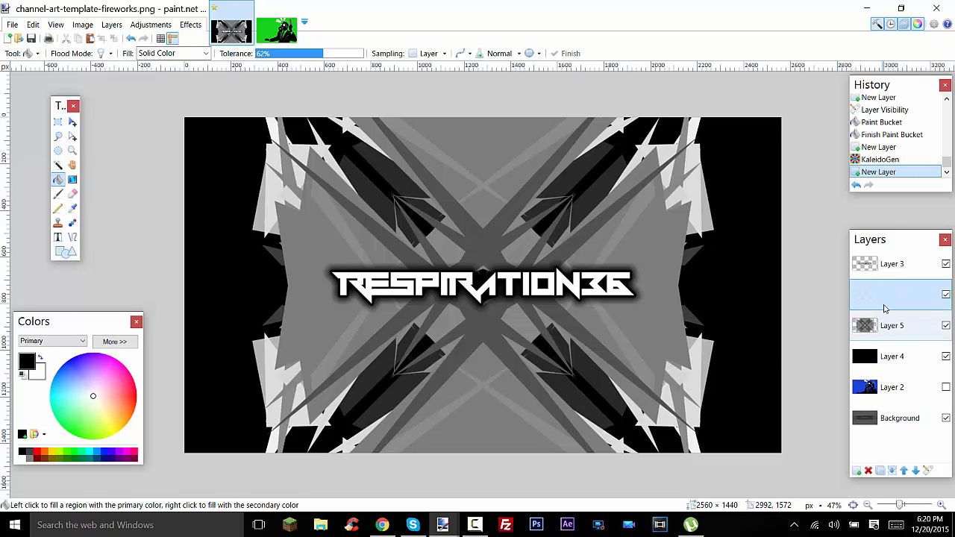
pyautogui.moveTo(888, 296); pyautogui.dragTo(885, 337)
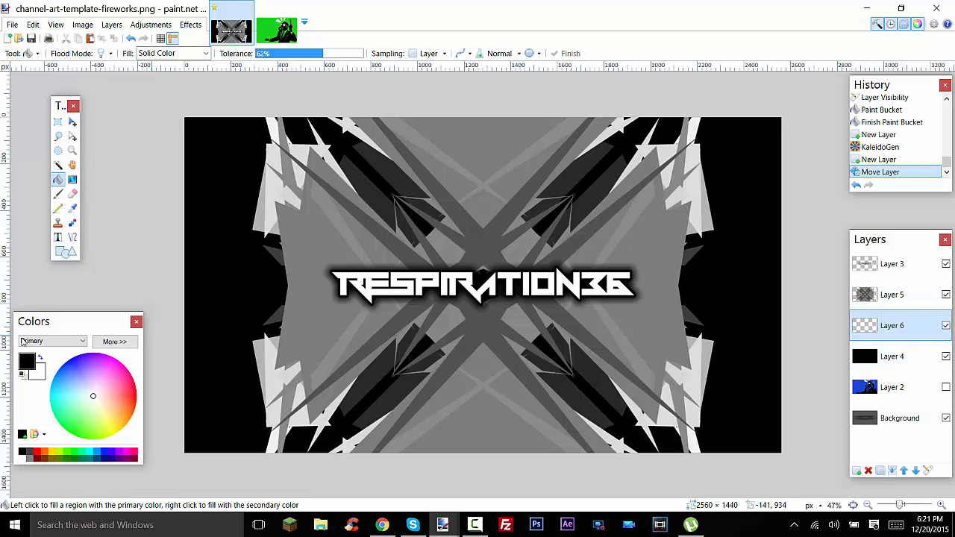
pyautogui.click(29, 452)
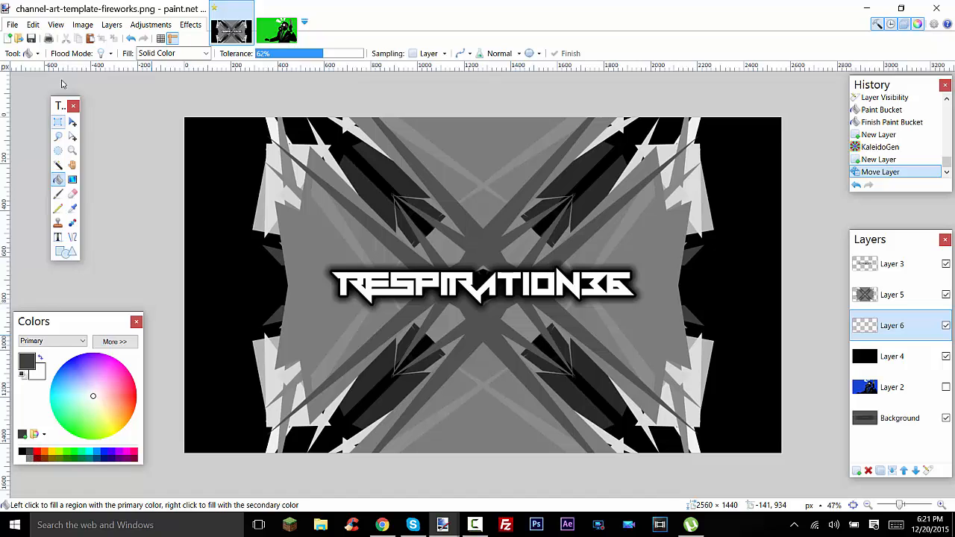
pyautogui.click(191, 24)
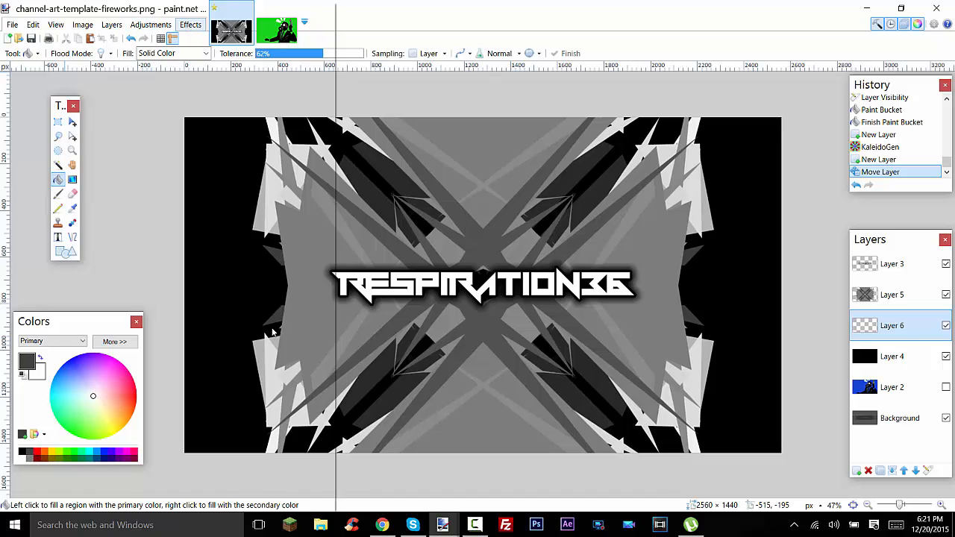
pyautogui.moveTo(246, 273)
pyautogui.click(385, 288)
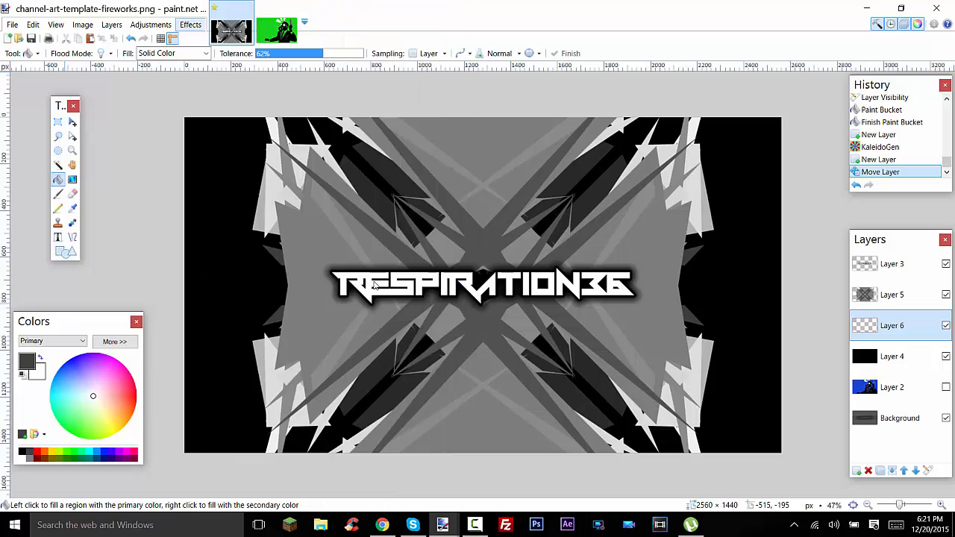
pyautogui.moveTo(397, 181); pyautogui.dragTo(392, 179)
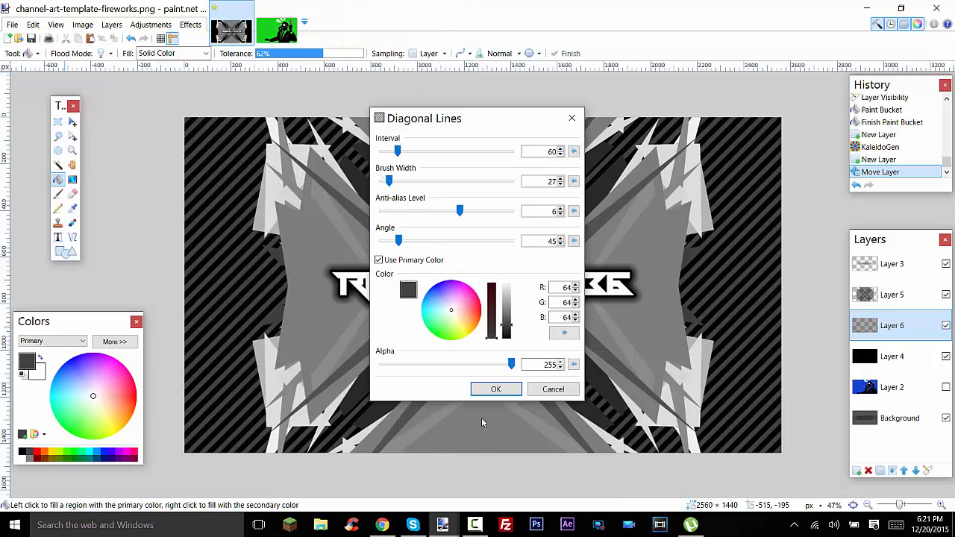
pyautogui.click(496, 388)
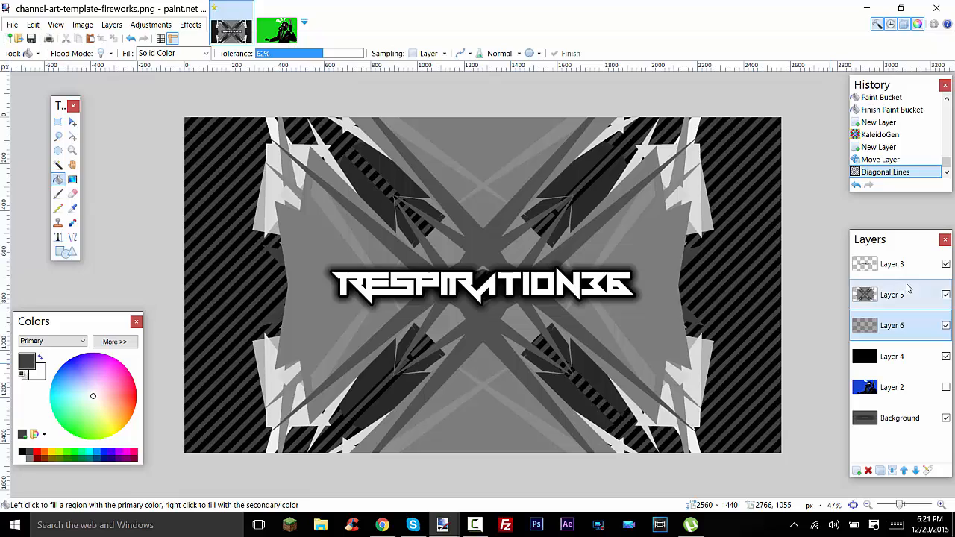
# Step: Merge the kaleidoscope layer down into the diagonal lines layer, and merge that result into the black layer
pyautogui.click(909, 292)
pyautogui.click(893, 471)
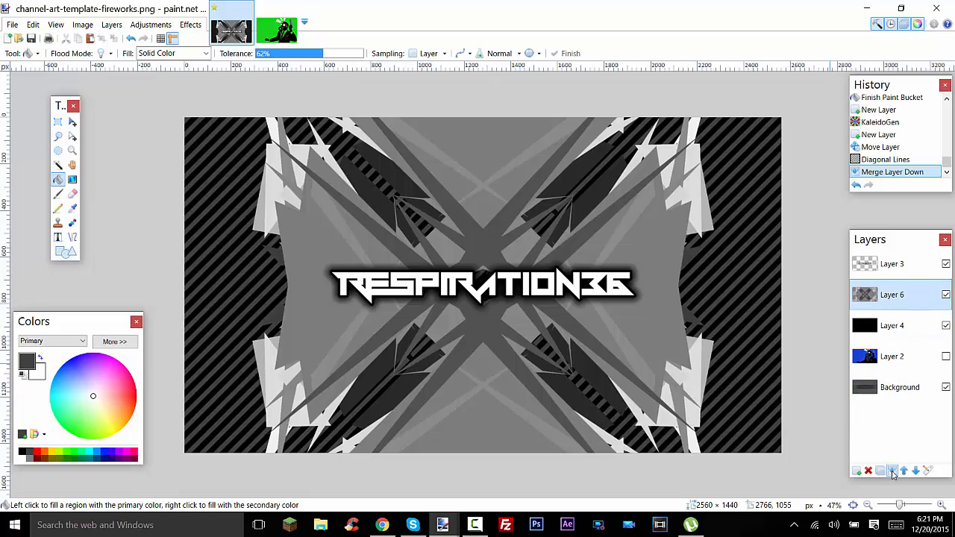
pyautogui.hotkey('ctrl', 'm')
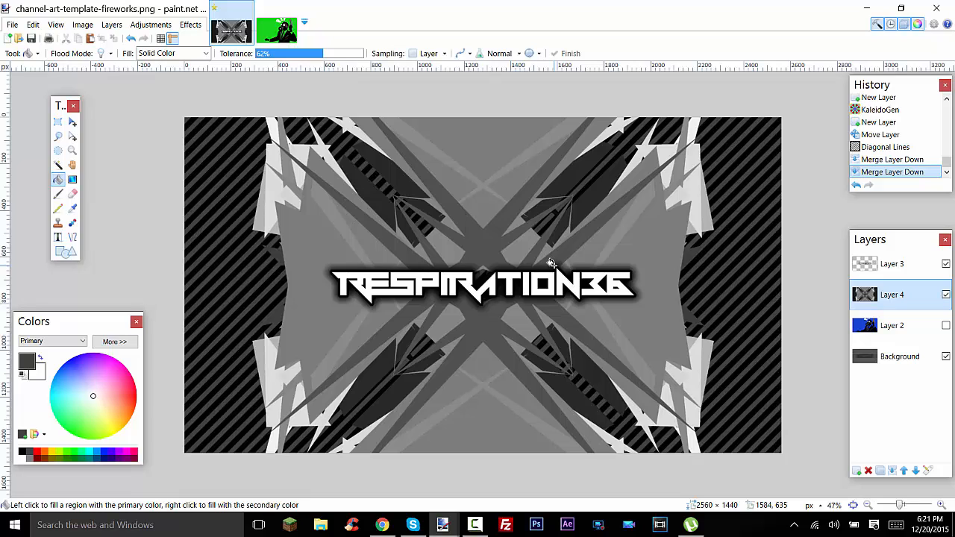
# Step: Compare the title over the gas-mask picture and the kaleidoscope background by toggling their visibility, leaving both hidden
pyautogui.click(946, 295)
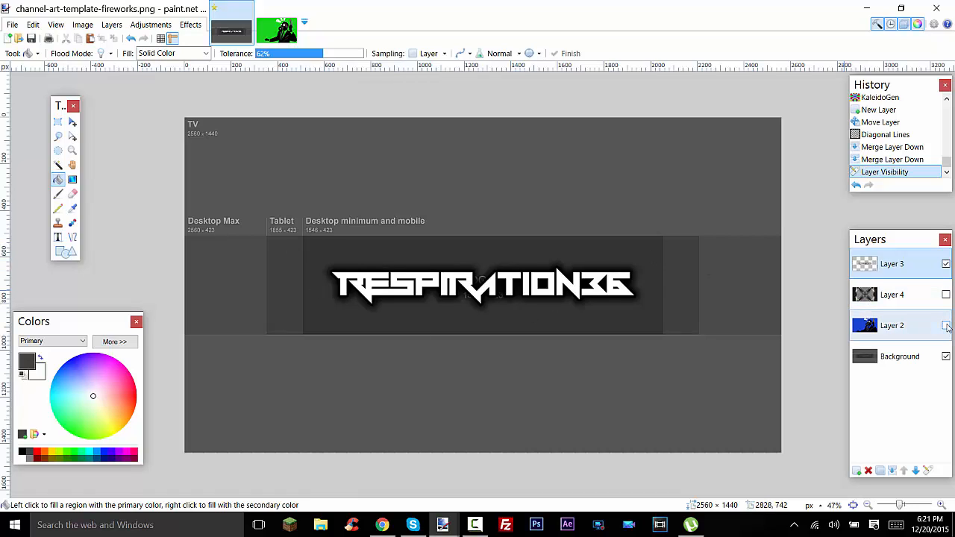
pyautogui.click(946, 326)
pyautogui.click(946, 326)
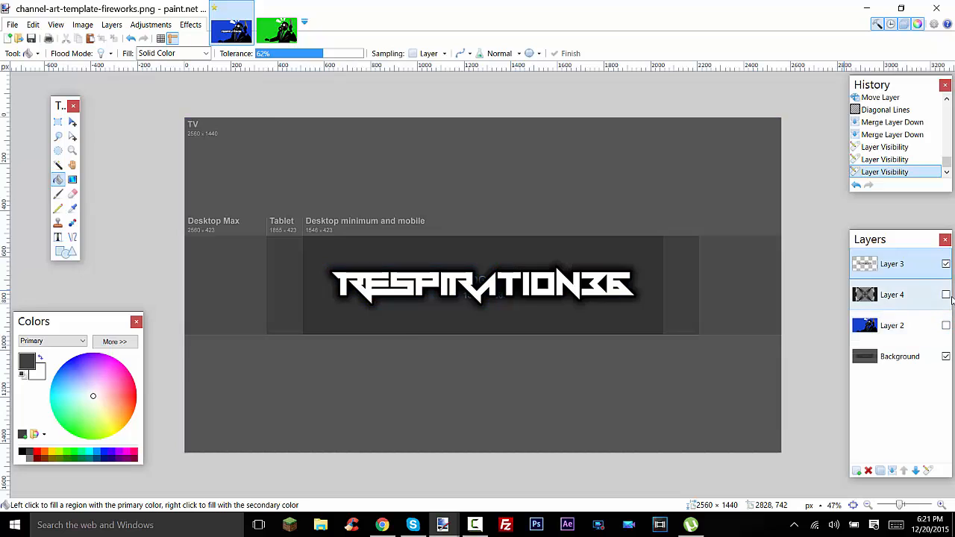
pyautogui.click(946, 295)
pyautogui.click(946, 295)
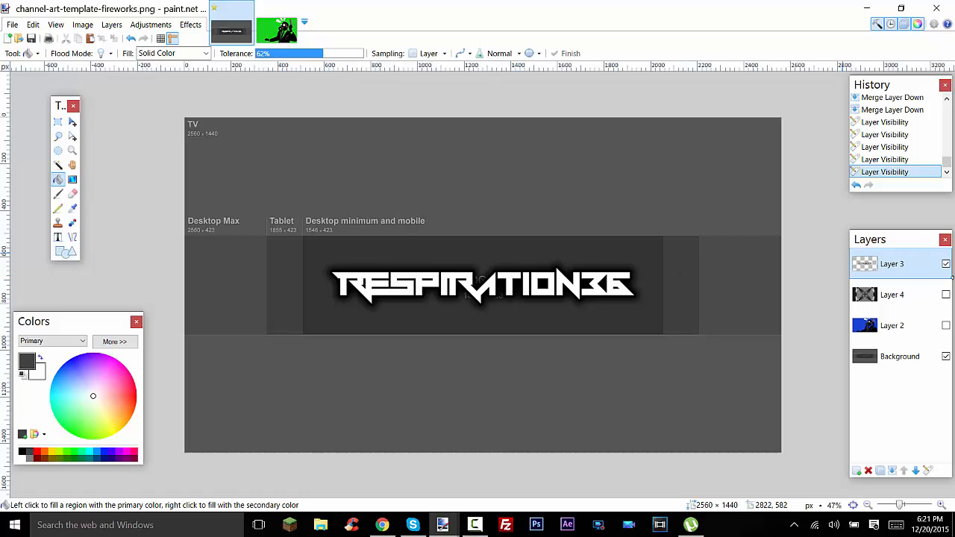
pyautogui.click(946, 295)
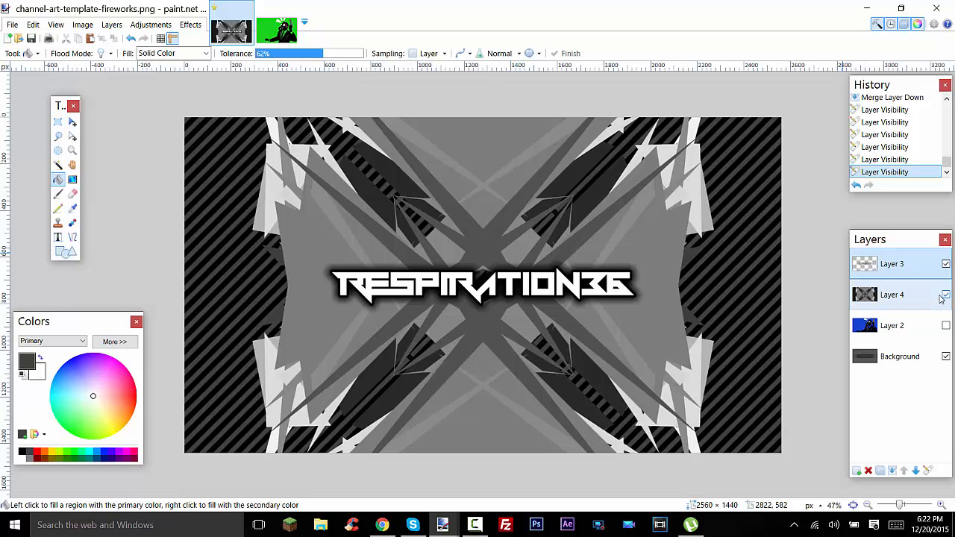
pyautogui.click(946, 295)
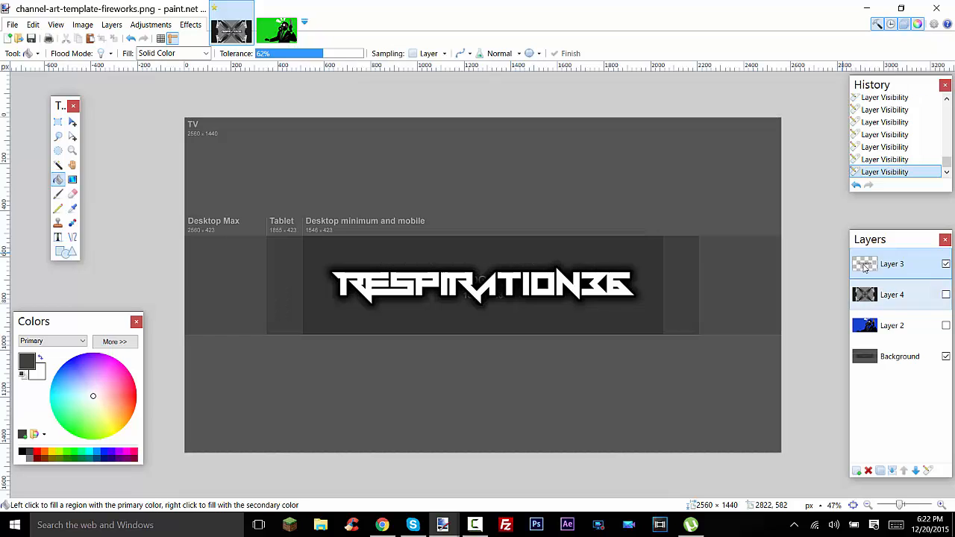